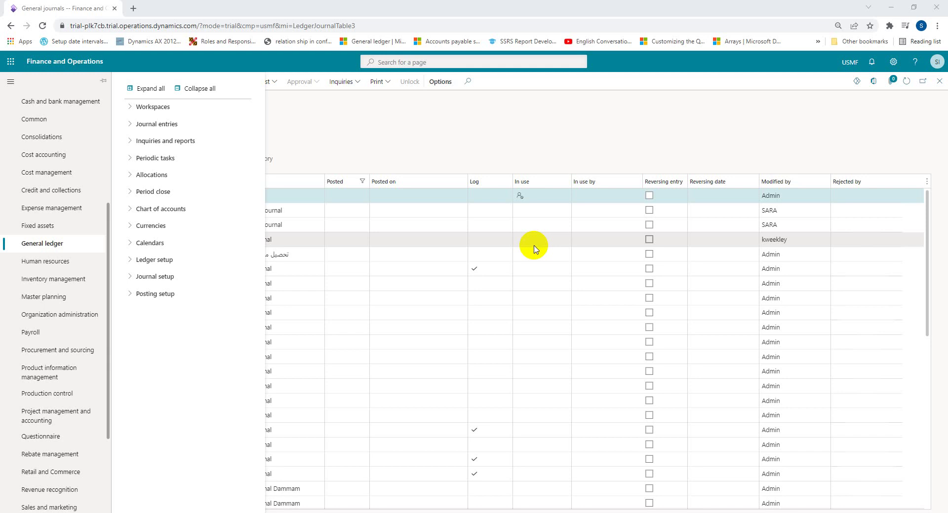
- Switch to the Youtube-Plan workbook in Excel and review the General Ledger functions from Create Legal entity to Financial Dimension
{"action": "mouse_move", "coordinate": [618, 511]}
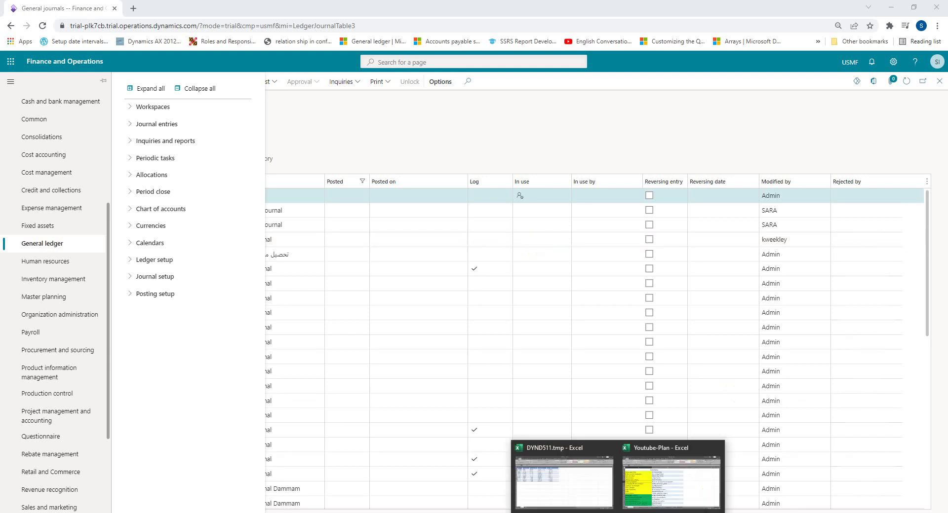
{"action": "left_click", "coordinate": [659, 487]}
{"action": "left_click", "coordinate": [200, 155]}
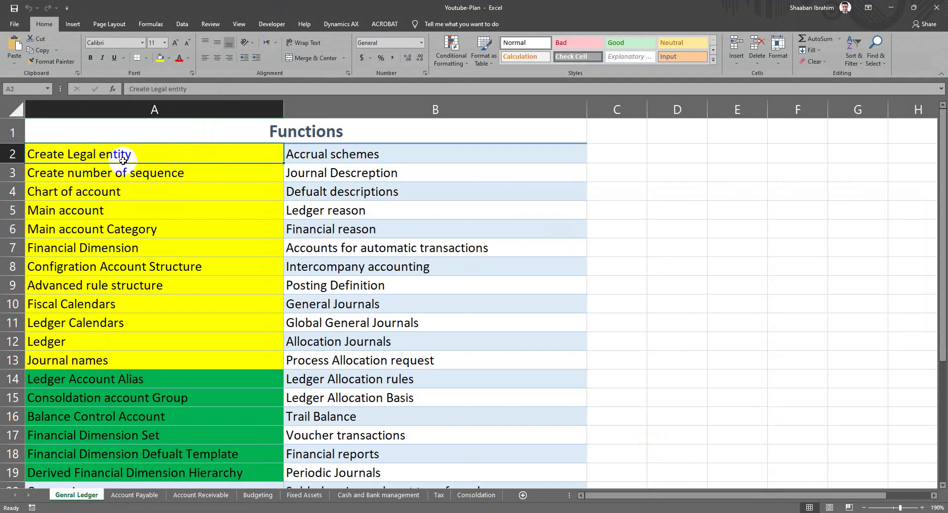
{"action": "left_click", "coordinate": [158, 181]}
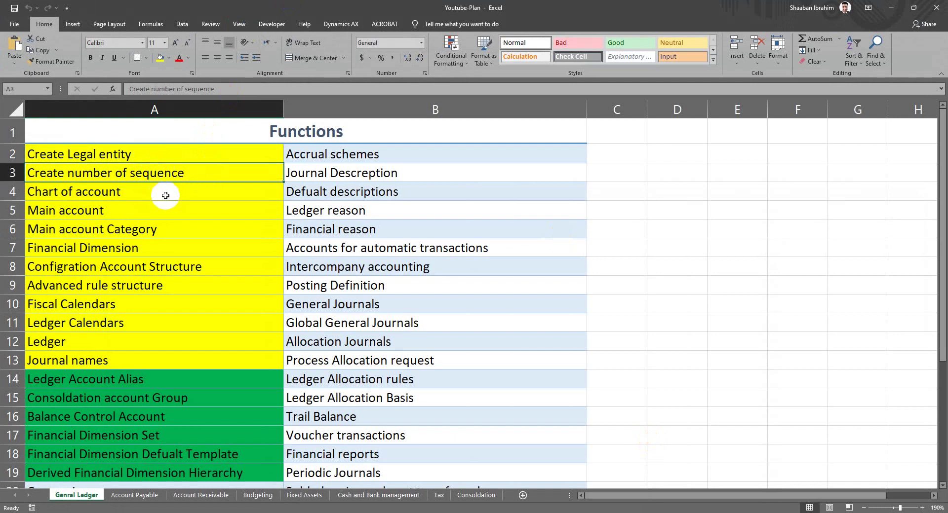
{"action": "left_click", "coordinate": [165, 194]}
{"action": "left_click", "coordinate": [153, 209]}
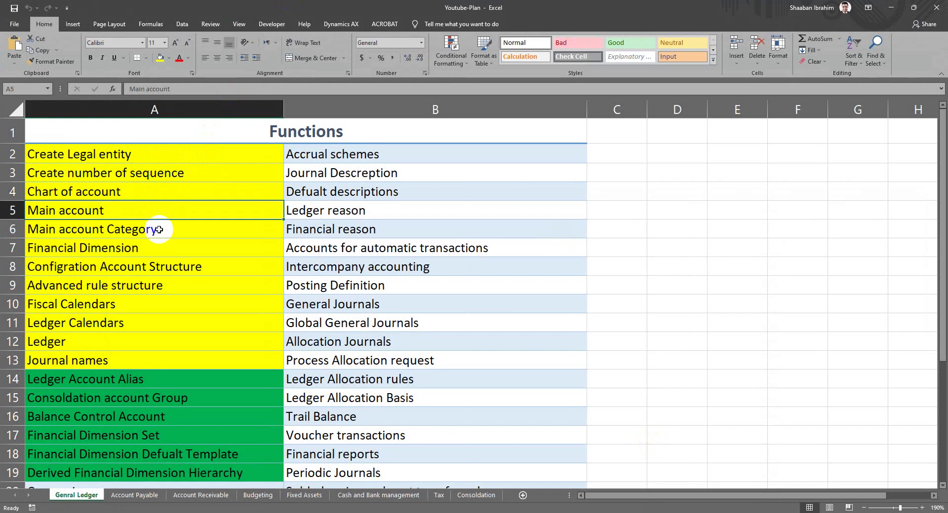
{"action": "left_click", "coordinate": [160, 232]}
{"action": "left_click_drag", "start_coordinate": [191, 229], "coordinate": [190, 160]}
{"action": "left_click", "coordinate": [194, 235]}
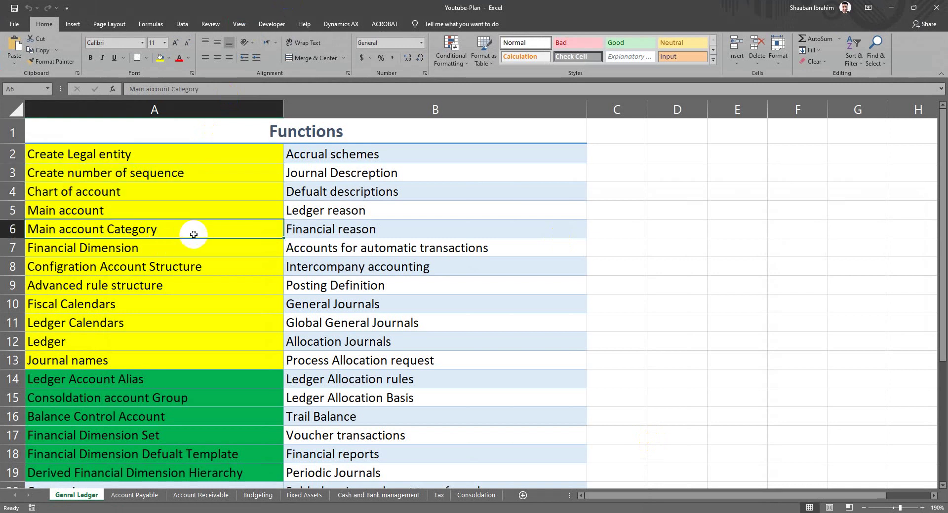
{"action": "left_click", "coordinate": [172, 247]}
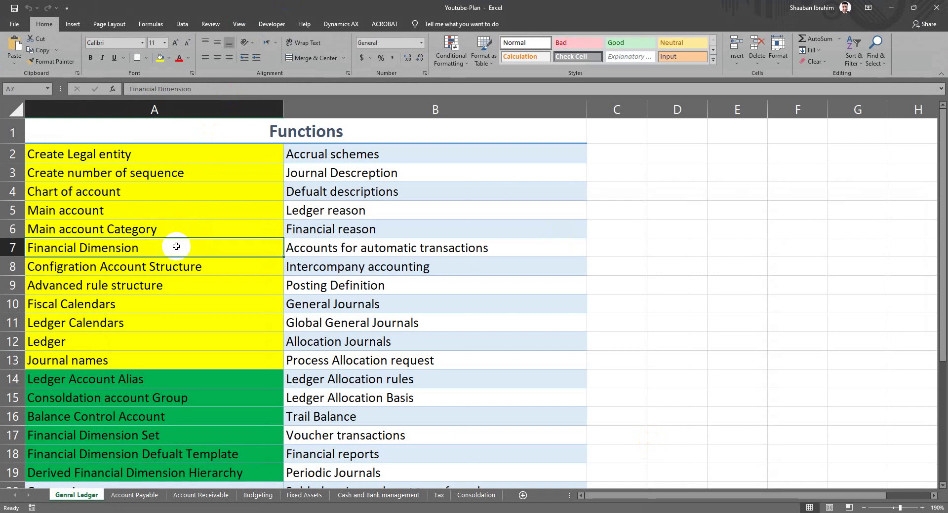
- Switch back to Finance and Operations, open the general ledger's Financial dimensions page and dismiss the activation notice
{"action": "key", "text": "alt+Tab"}
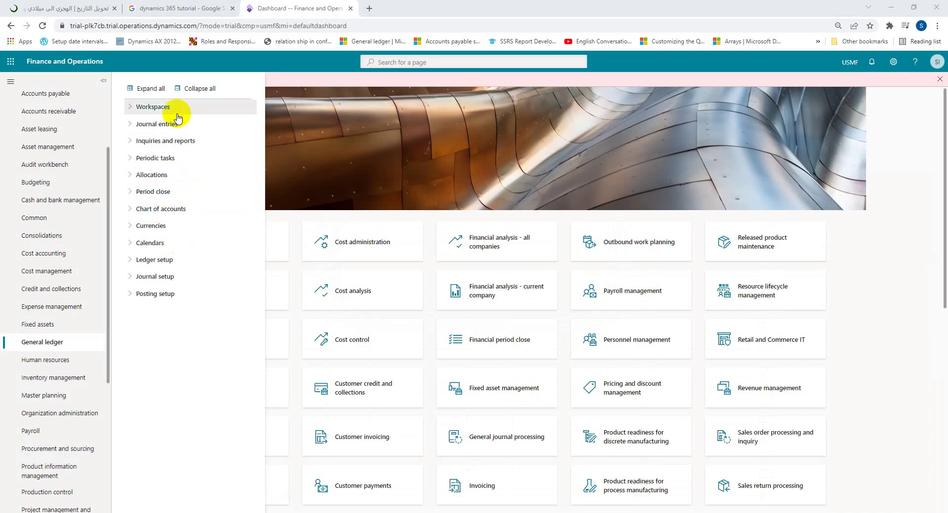
{"action": "left_click", "coordinate": [173, 212]}
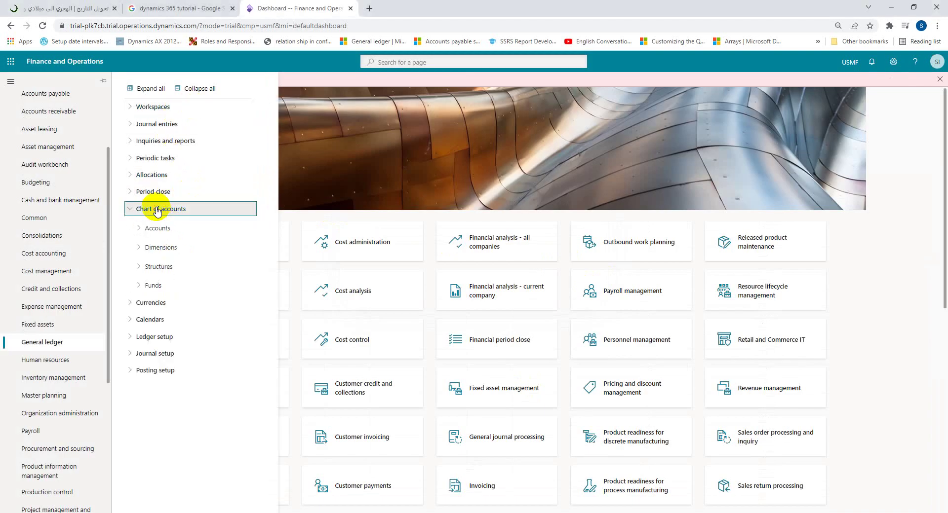
{"action": "left_click", "coordinate": [165, 248]}
{"action": "key", "text": "Escape"}
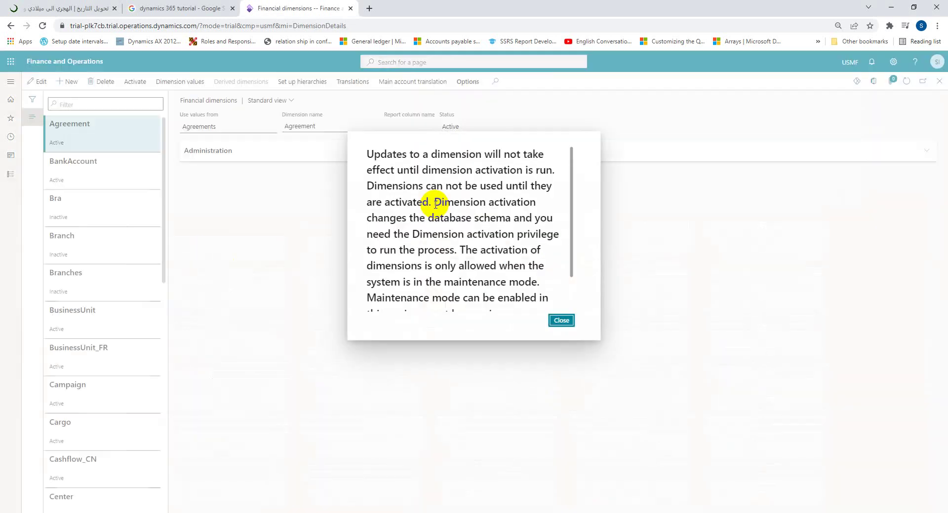
{"action": "left_click", "coordinate": [561, 320]}
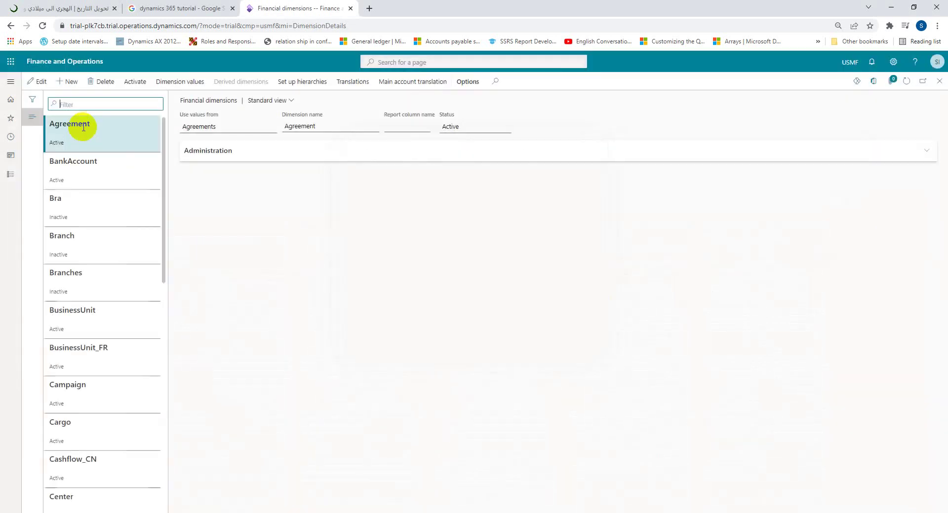
- Create a new financial dimension that uses values from < Custom dimension >, name it VendorGroup and save it
{"action": "left_click", "coordinate": [62, 83]}
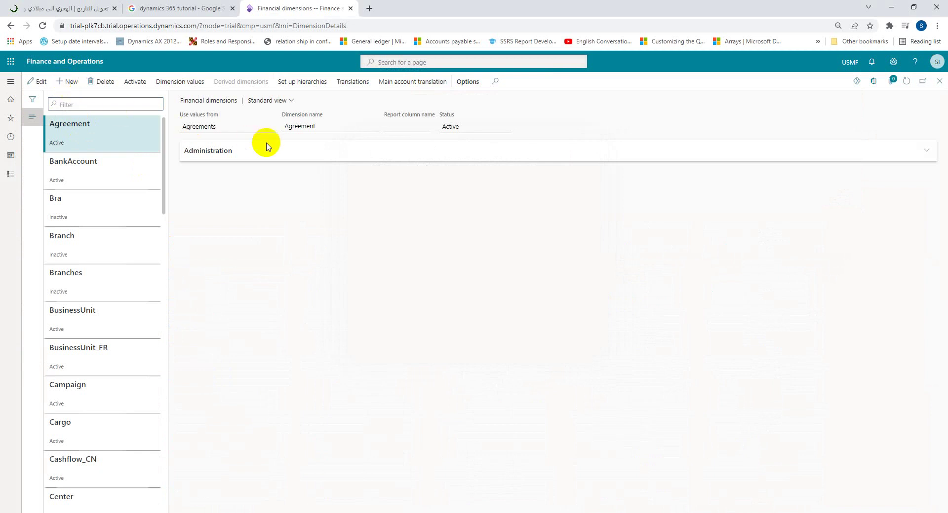
{"action": "left_click", "coordinate": [271, 126]}
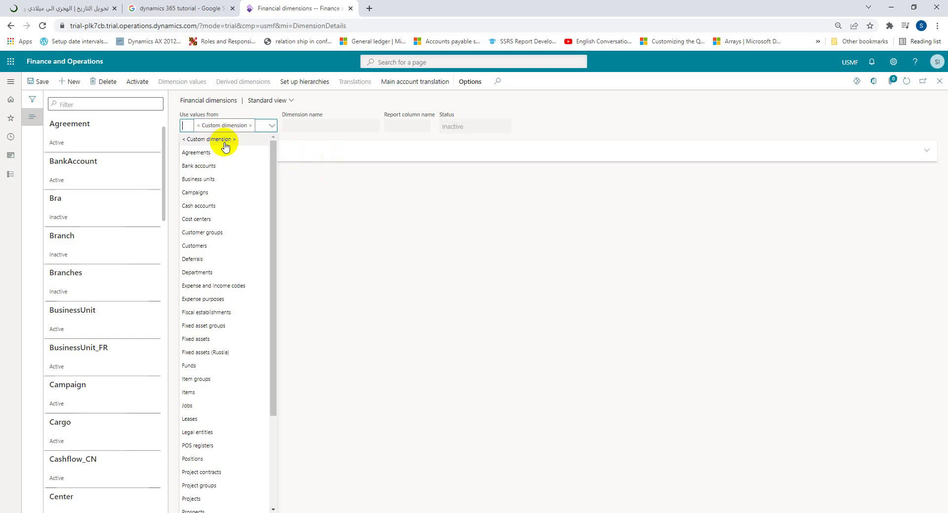
{"action": "scroll", "coordinate": [225, 227], "scroll_direction": "down", "scroll_amount": 3}
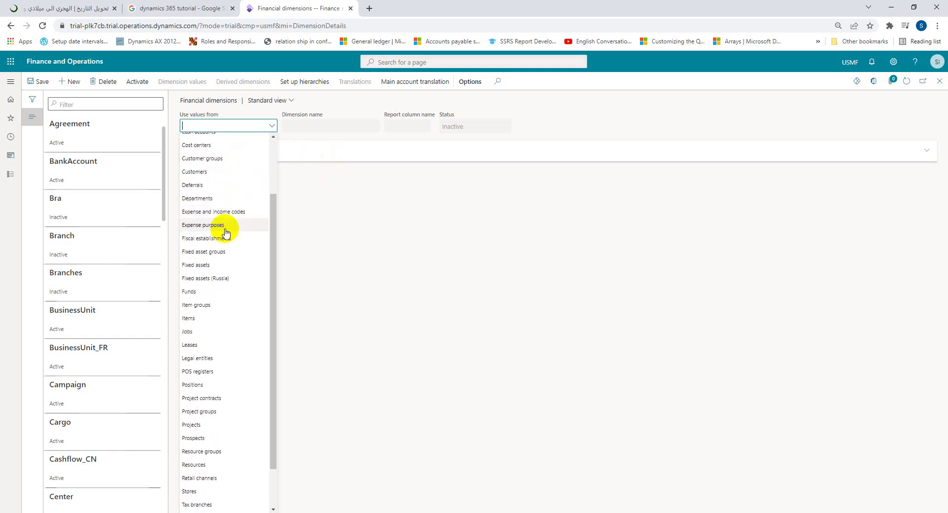
{"action": "scroll", "coordinate": [225, 226], "scroll_direction": "up", "scroll_amount": 5}
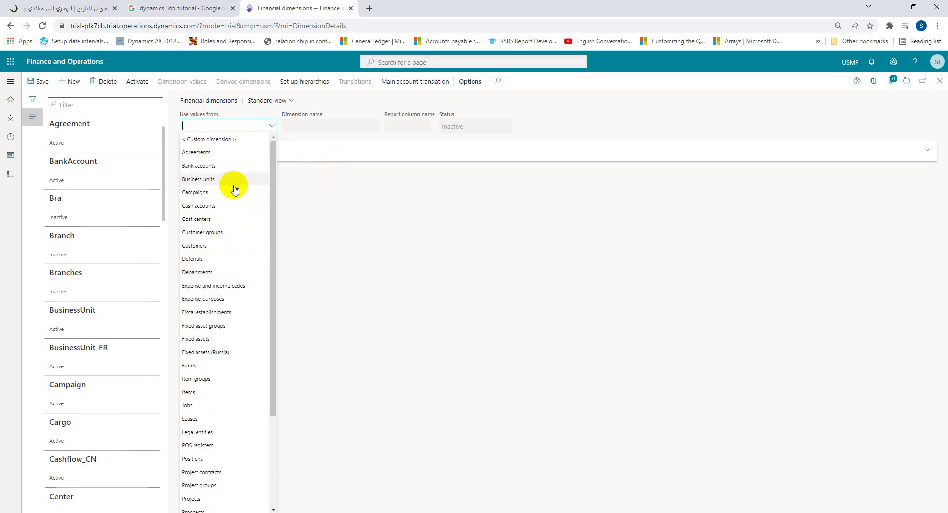
{"action": "left_click", "coordinate": [234, 140]}
{"action": "left_click", "coordinate": [312, 126]}
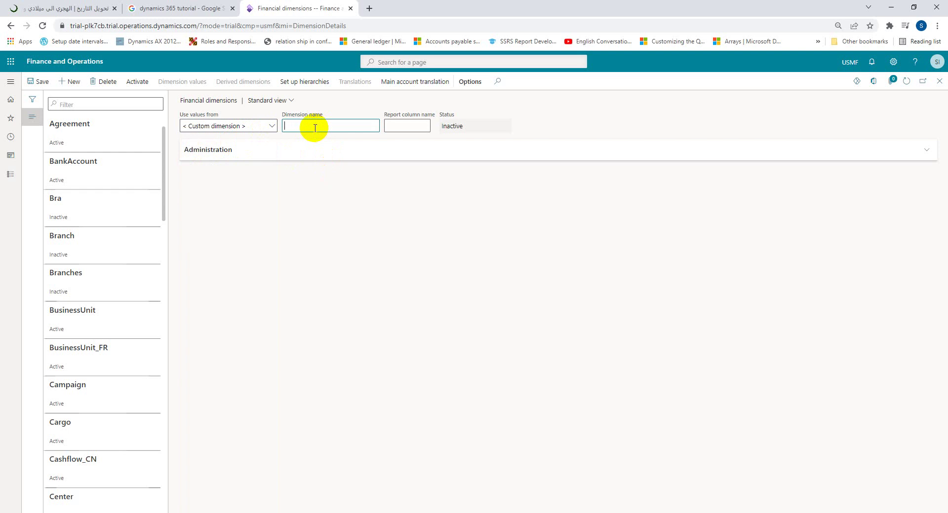
{"action": "type", "text": "VendorGroup"}
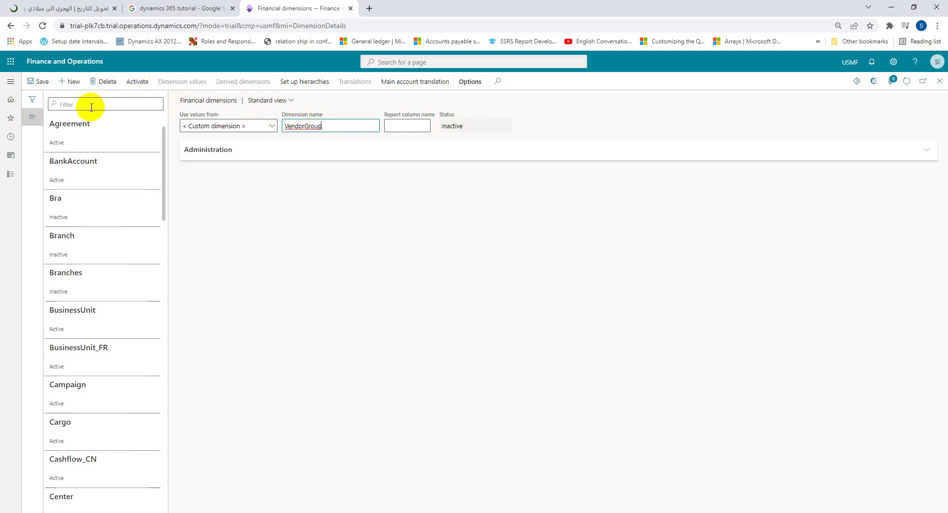
{"action": "left_click", "coordinate": [38, 82]}
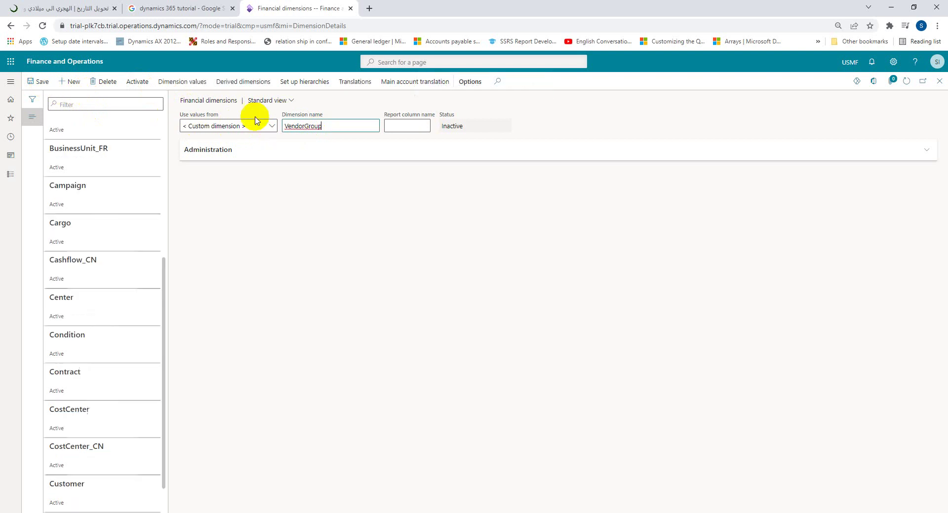
- Open the dimension values of VendorGroup and add the value VG0001 with the description Internal
{"action": "left_click", "coordinate": [193, 84]}
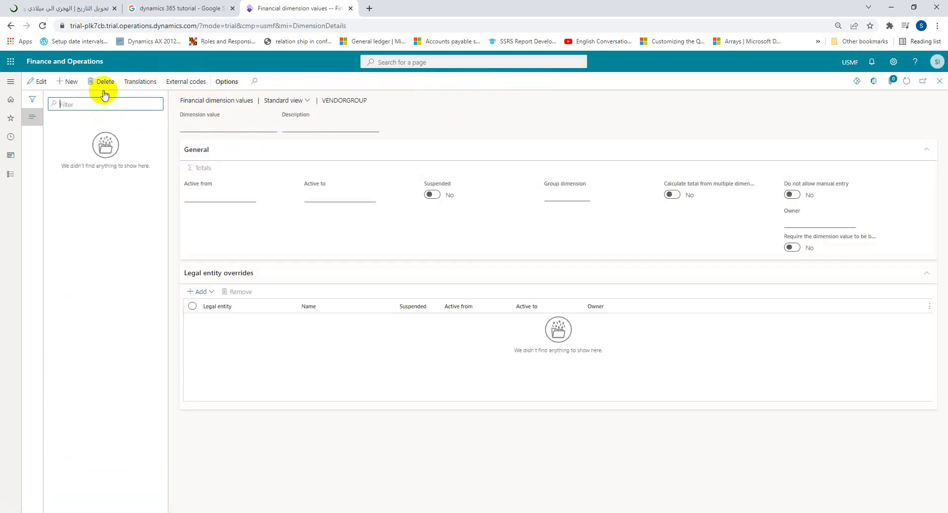
{"action": "left_click", "coordinate": [70, 83]}
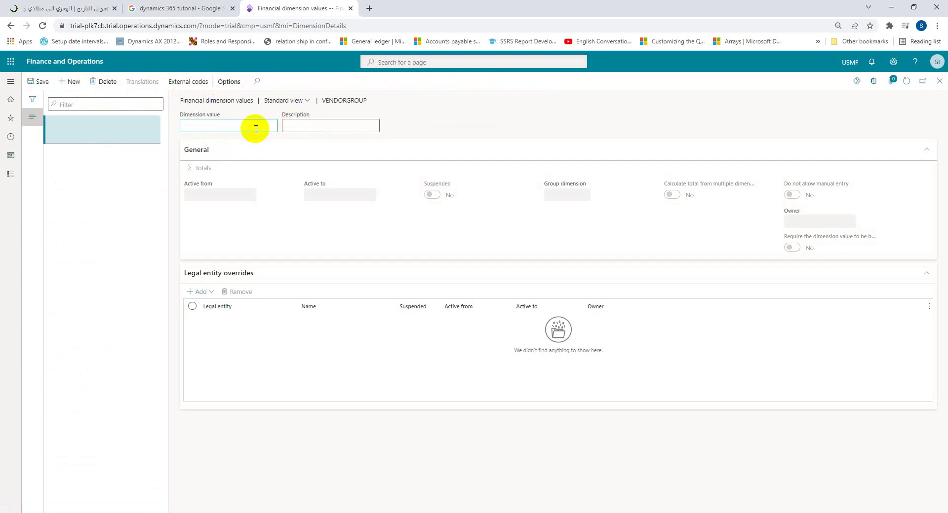
{"action": "type", "text": "VG0001V"}
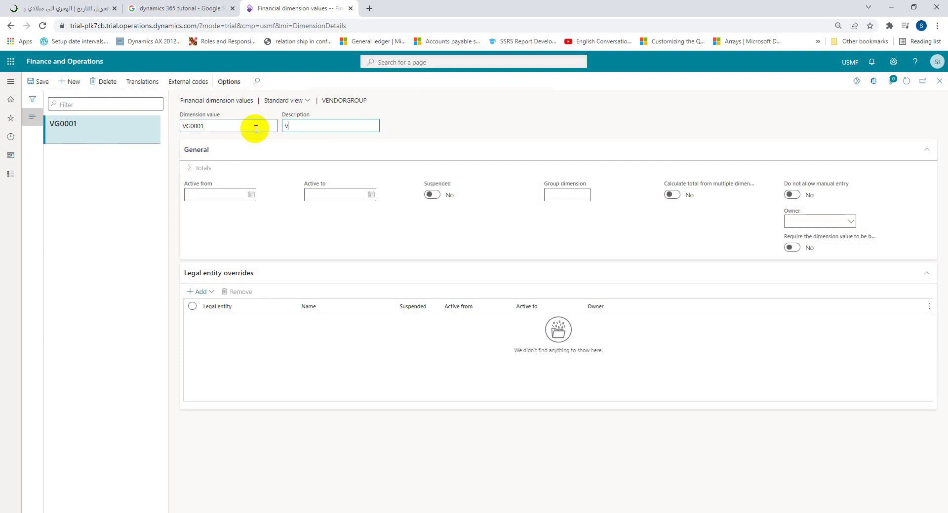
{"action": "type", "text": "erdo"}
{"action": "key", "text": "BackSpace"}
{"action": "key", "text": "BackSpace"}
{"action": "key", "text": "BackSpace"}
{"action": "key", "text": "BackSpace"}
{"action": "type", "text": "Internal"}
- Add a second VendorGroup dimension value, VG0002, with the description External
{"action": "left_click", "coordinate": [69, 82]}
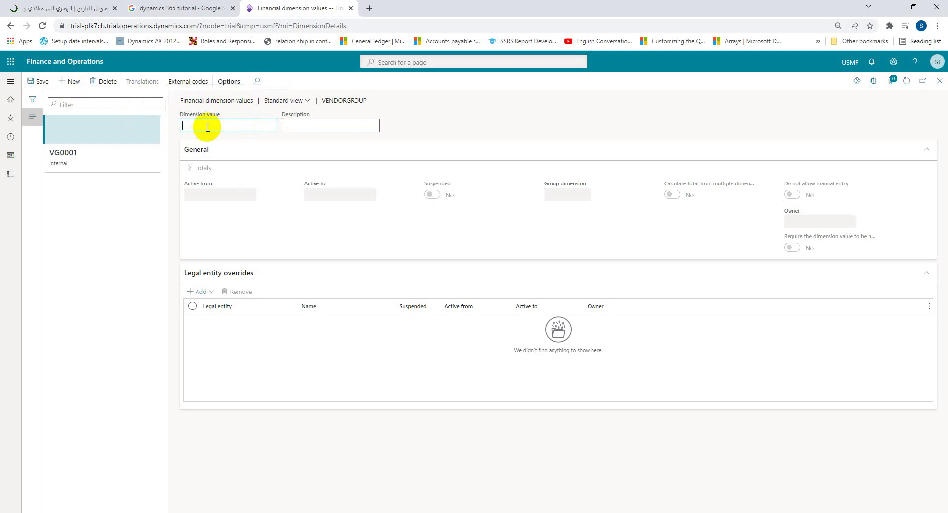
{"action": "type", "text": "VG0001"}
{"action": "key", "text": "BackSpace"}
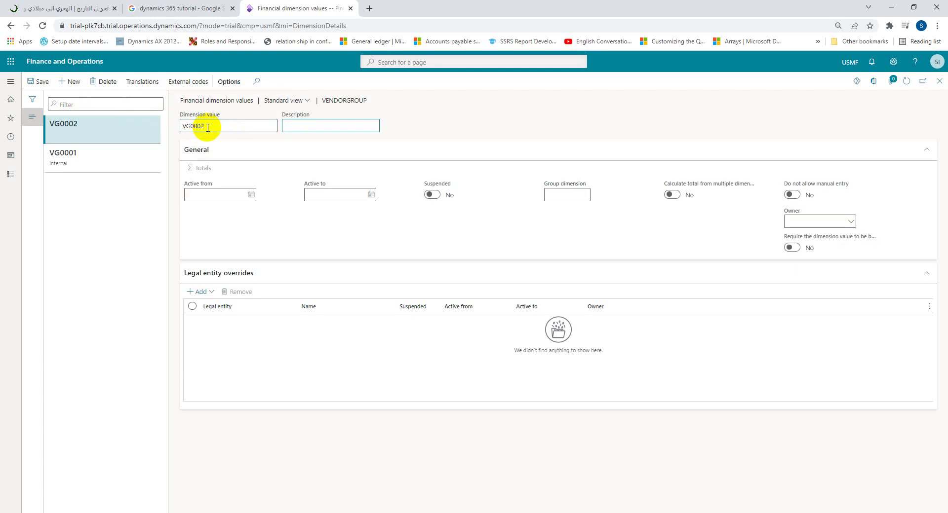
{"action": "type", "text": "Ex"}
{"action": "type", "text": "tn"}
{"action": "type", "text": "ernal"}
{"action": "key", "text": "Tab"}
{"action": "key", "text": "Tab"}
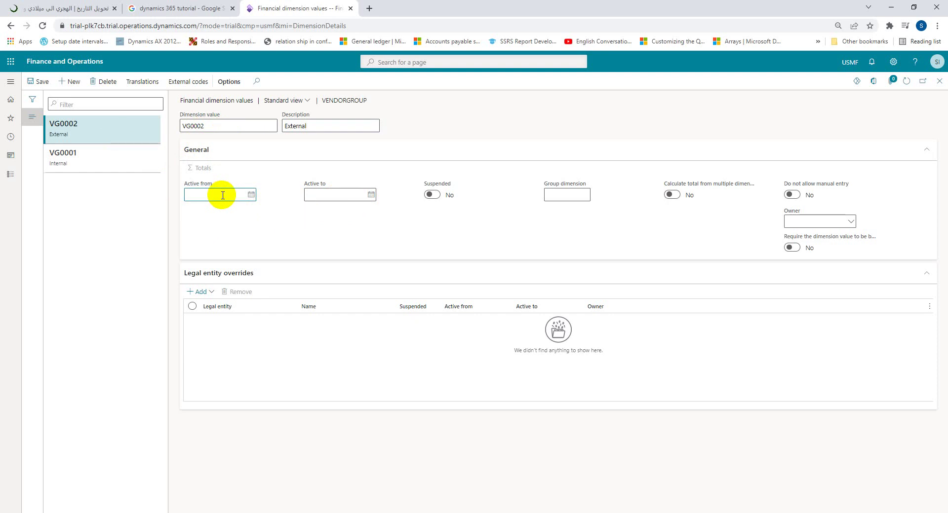
- Set the active period of dimension value VG0002 from 2/1/2022 to 2/28/2022
{"action": "type", "text": "02012022"}
{"action": "key", "text": "Tab"}
{"action": "type", "text": "02282022"}
{"action": "key", "text": "Tab"}
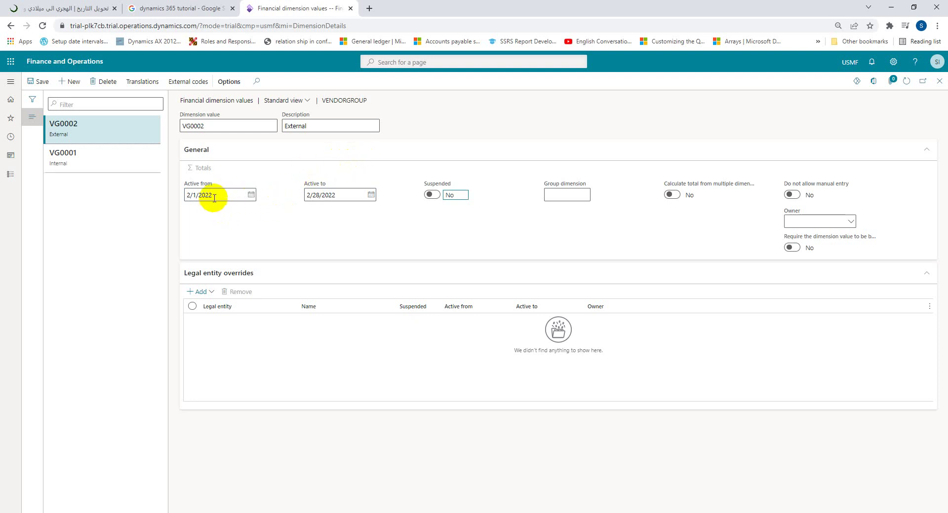
{"action": "left_click", "coordinate": [184, 196]}
{"action": "left_click_drag", "start_coordinate": [353, 195], "coordinate": [304, 196]}
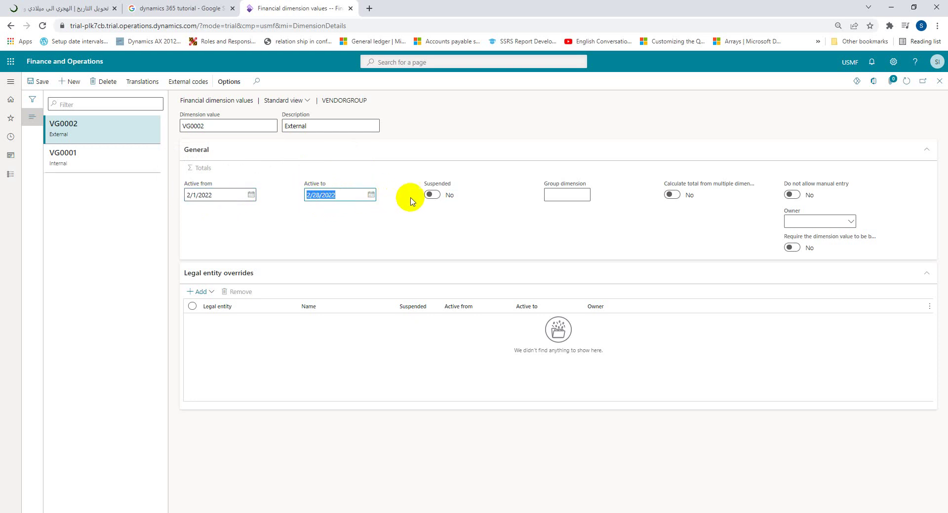
- Toggle the Suspended and Do not allow manual entry options of VG0002 on and back off
{"action": "left_click", "coordinate": [434, 196]}
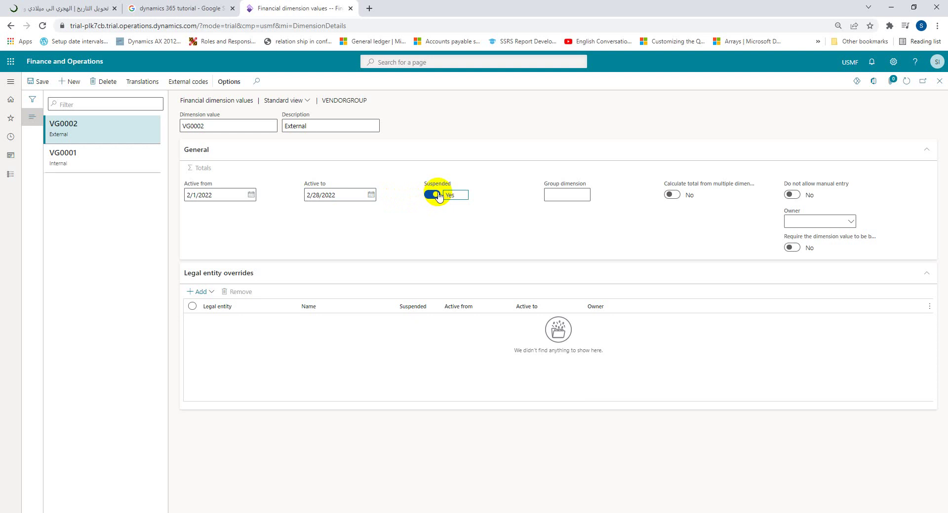
{"action": "left_click", "coordinate": [439, 196]}
{"action": "left_click", "coordinate": [433, 195]}
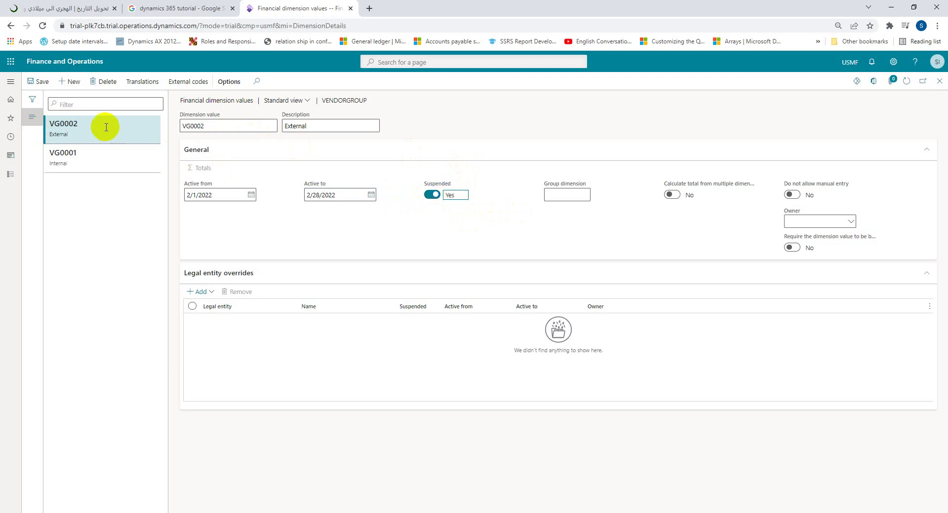
{"action": "left_click", "coordinate": [434, 194]}
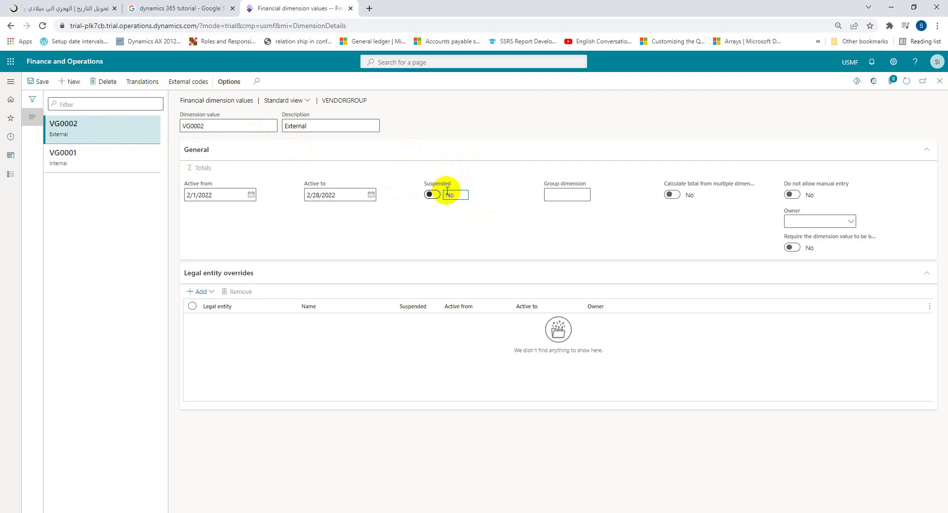
{"action": "left_click", "coordinate": [564, 198]}
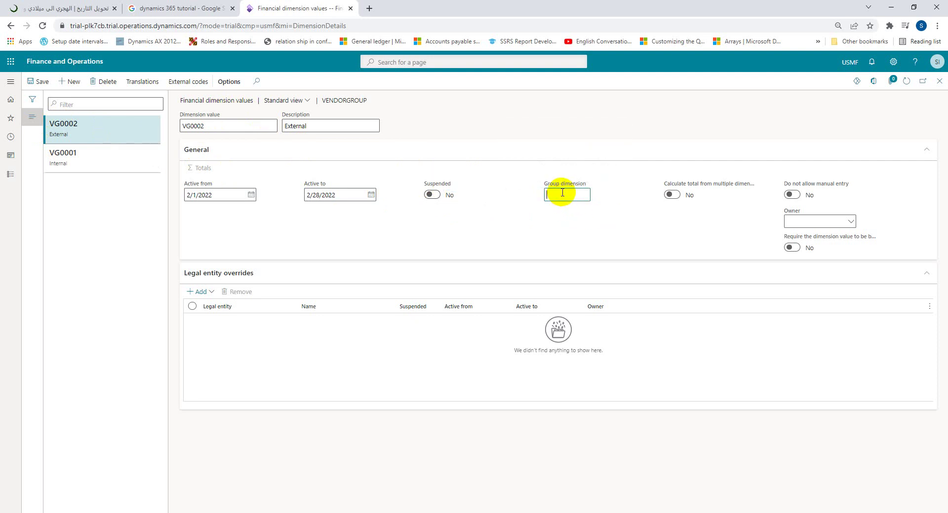
{"action": "left_click", "coordinate": [793, 195]}
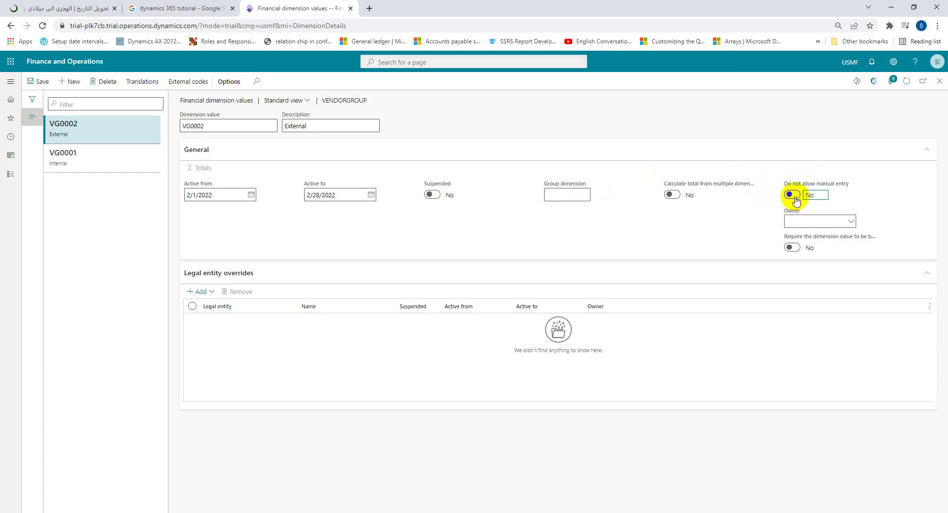
{"action": "left_click", "coordinate": [793, 195]}
{"action": "left_click", "coordinate": [792, 196]}
- Add a legal entity override for USMF to VG0002, marked as suspended and active from 2/1/2022 to 2/28/2022
{"action": "left_click", "coordinate": [211, 294]}
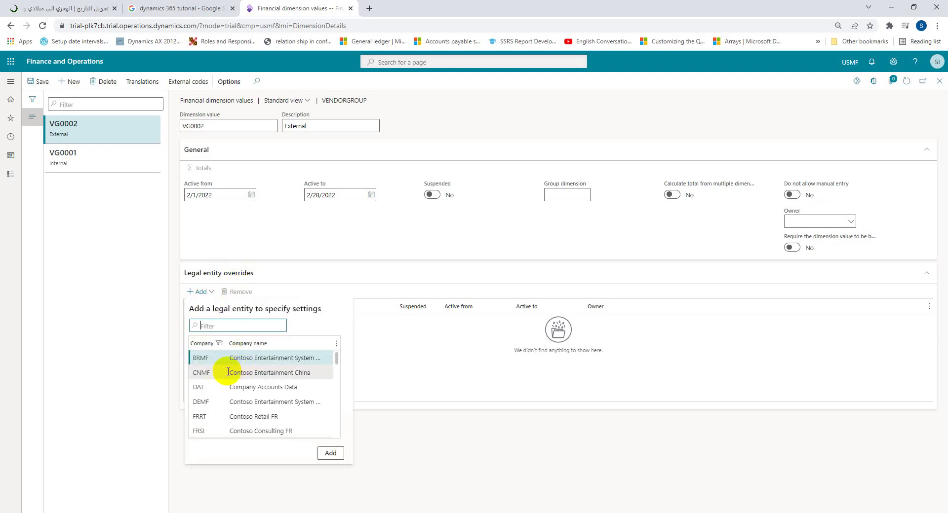
{"action": "scroll", "coordinate": [229, 370], "scroll_direction": "down", "scroll_amount": 2}
{"action": "scroll", "coordinate": [232, 375], "scroll_direction": "down", "scroll_amount": 8}
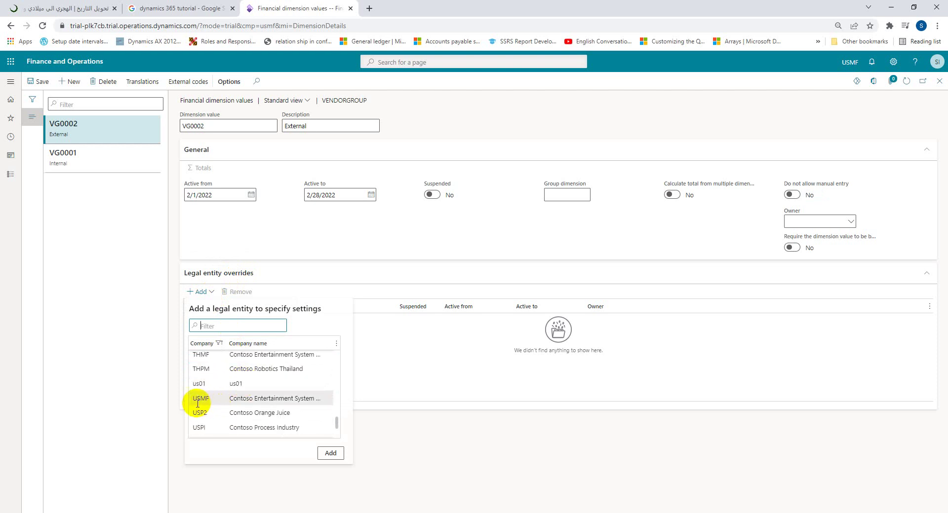
{"action": "left_click", "coordinate": [193, 401]}
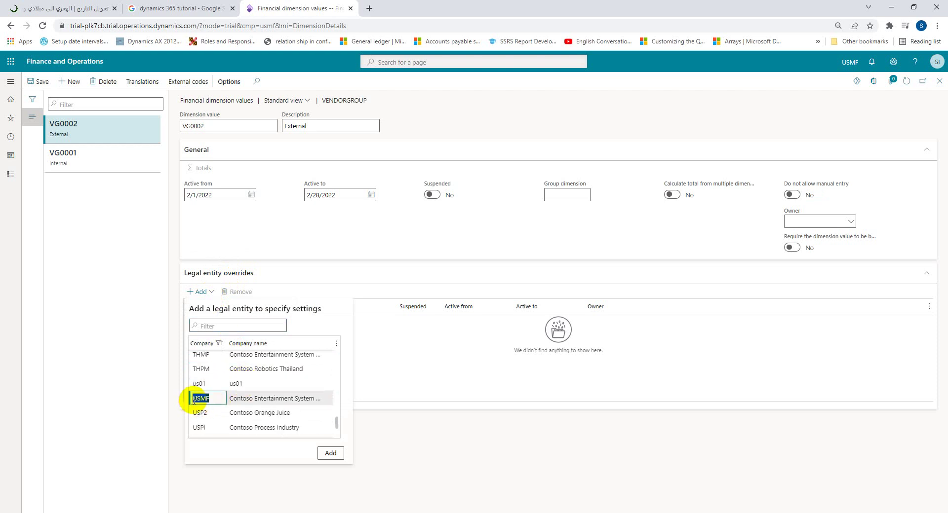
{"action": "left_click", "coordinate": [331, 454]}
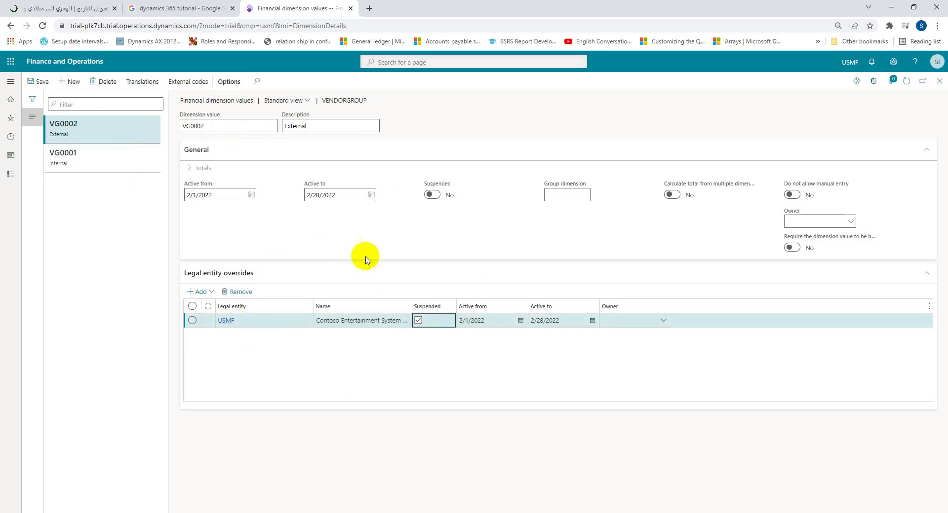
{"action": "left_click", "coordinate": [379, 248]}
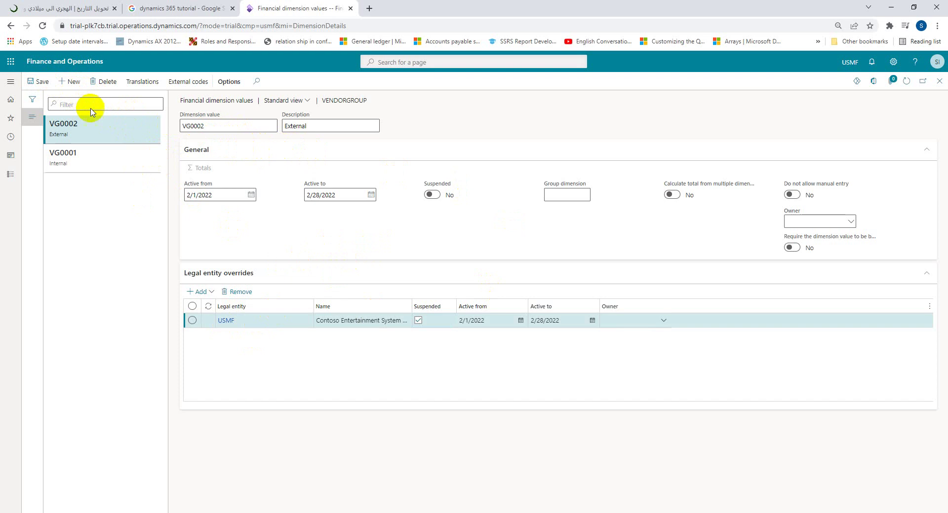
- Add a third VendorGroup dimension value, VGA00000003, with the description Test
{"action": "left_click", "coordinate": [74, 81]}
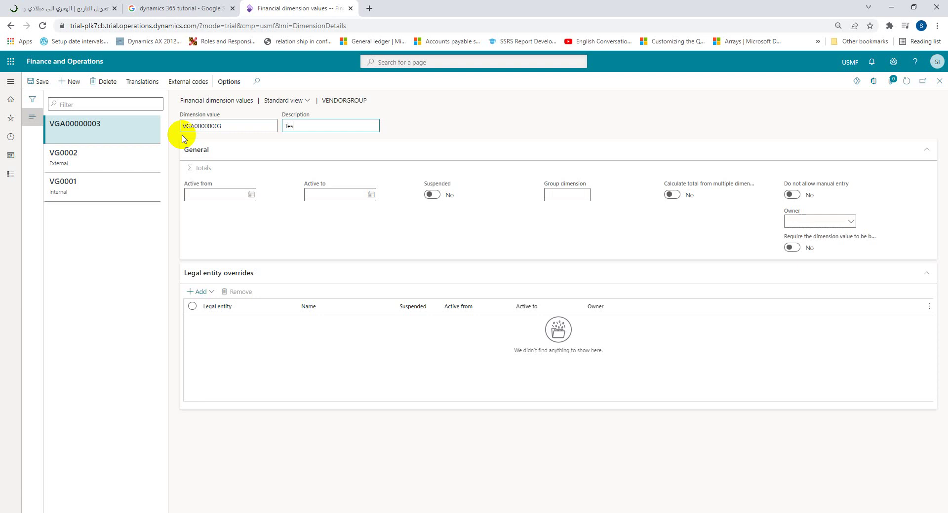
{"action": "key", "text": "Tab"}
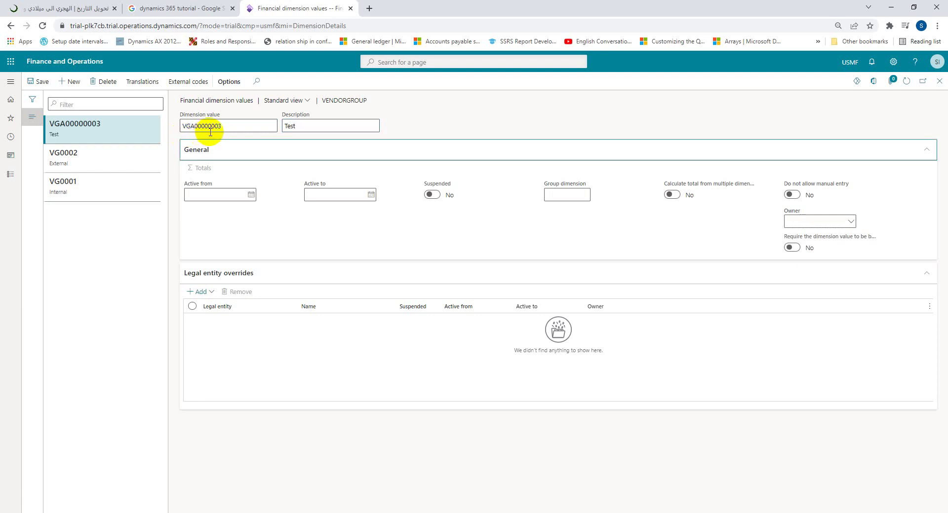
{"action": "left_click_drag", "start_coordinate": [225, 126], "coordinate": [182, 128]}
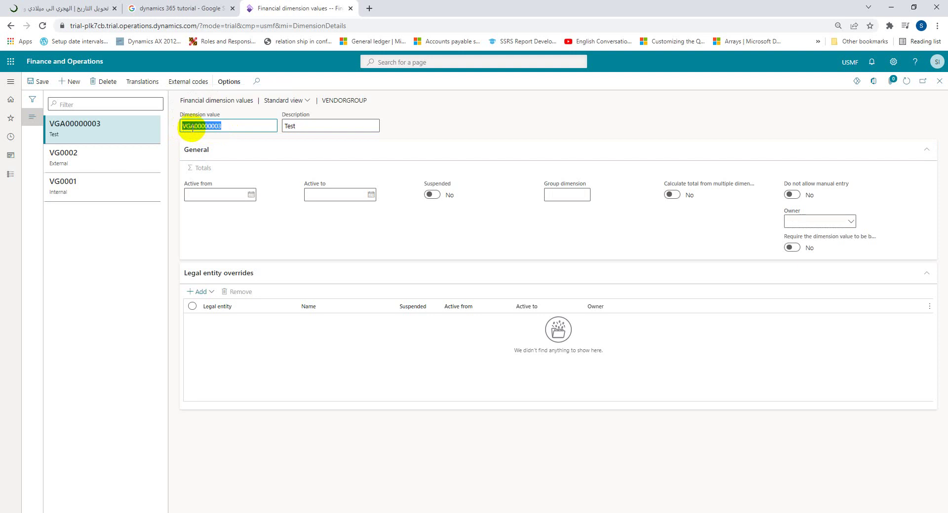
- Compare the code formats of the VendorGroup dimension values VGA00000003, VG0002 and VG0001
{"action": "left_click", "coordinate": [99, 166]}
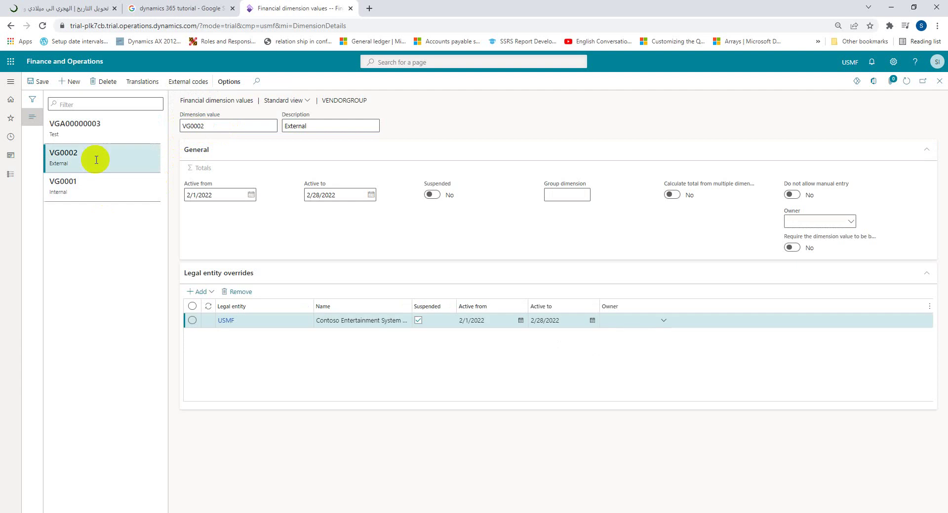
{"action": "left_click", "coordinate": [99, 131]}
{"action": "left_click", "coordinate": [210, 126]}
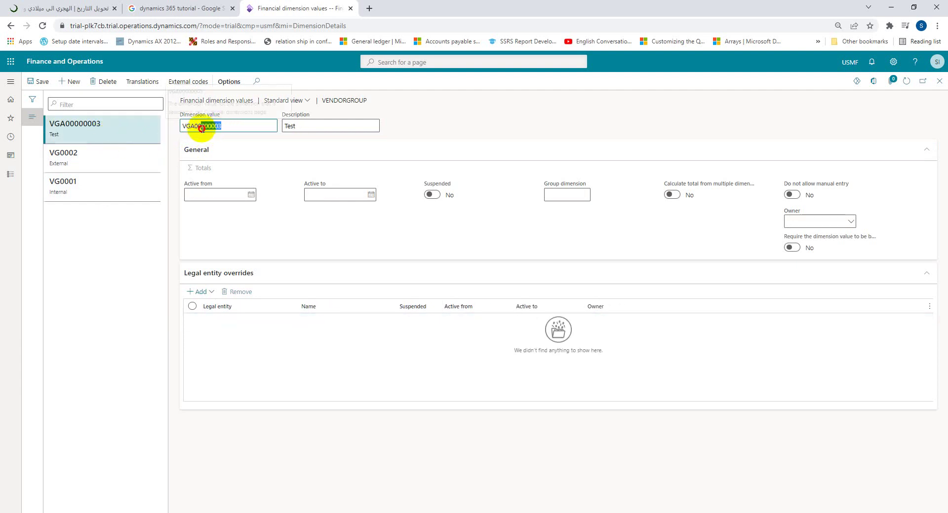
{"action": "left_click", "coordinate": [132, 149]}
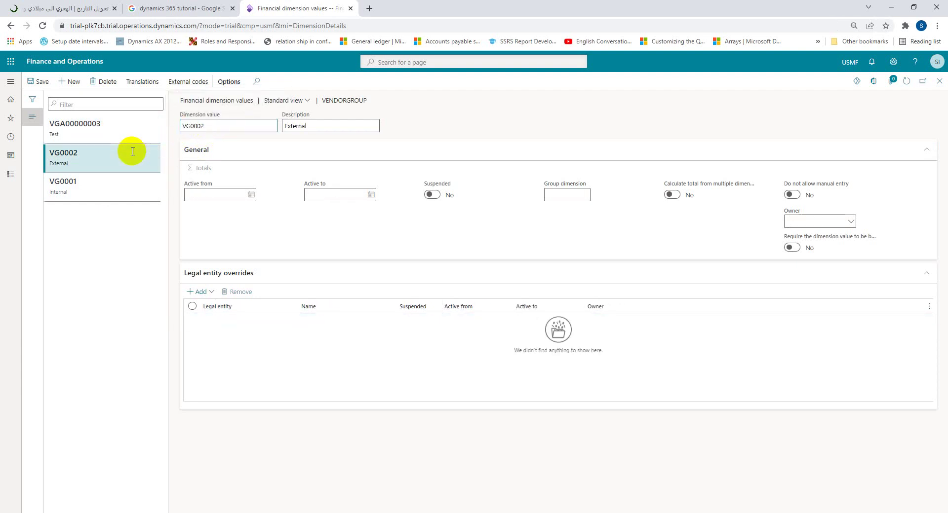
{"action": "left_click", "coordinate": [186, 127]}
{"action": "left_click_drag", "start_coordinate": [181, 126], "coordinate": [237, 127]}
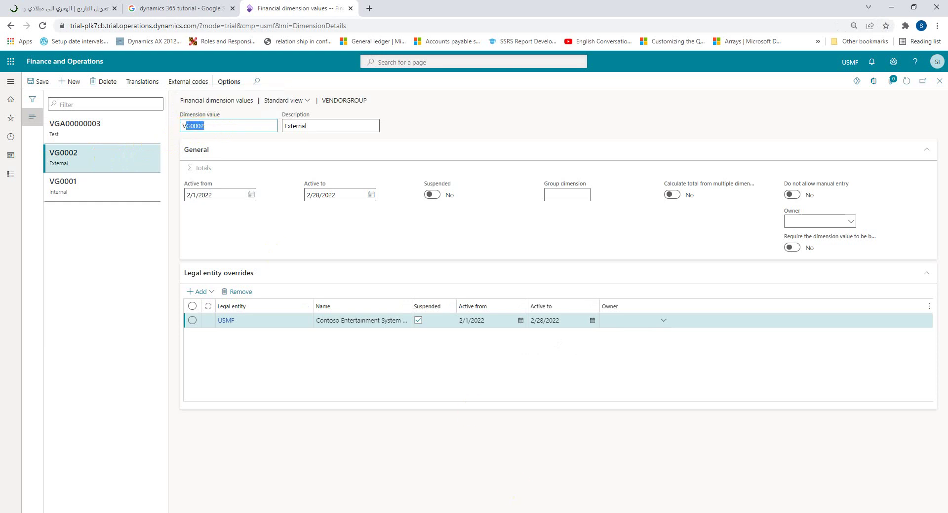
{"action": "left_click", "coordinate": [62, 158]}
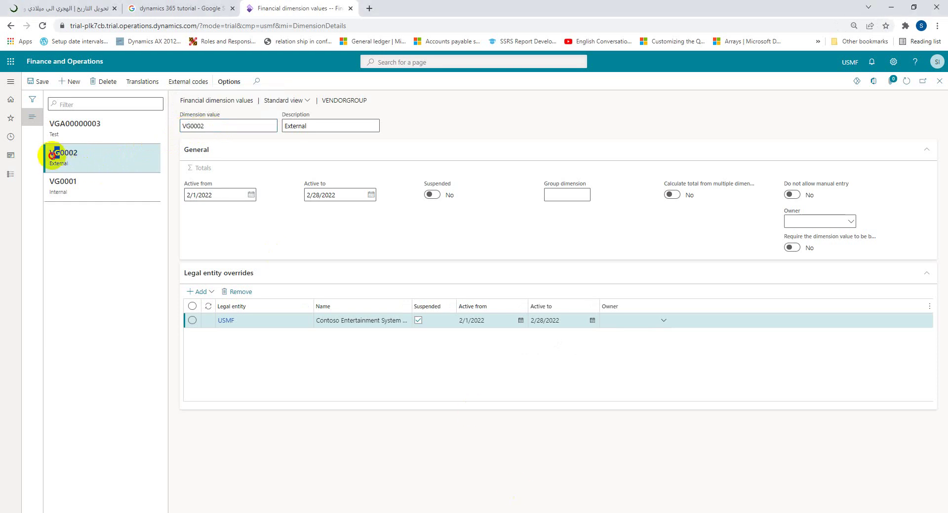
{"action": "left_click_drag", "start_coordinate": [64, 152], "coordinate": [77, 153]}
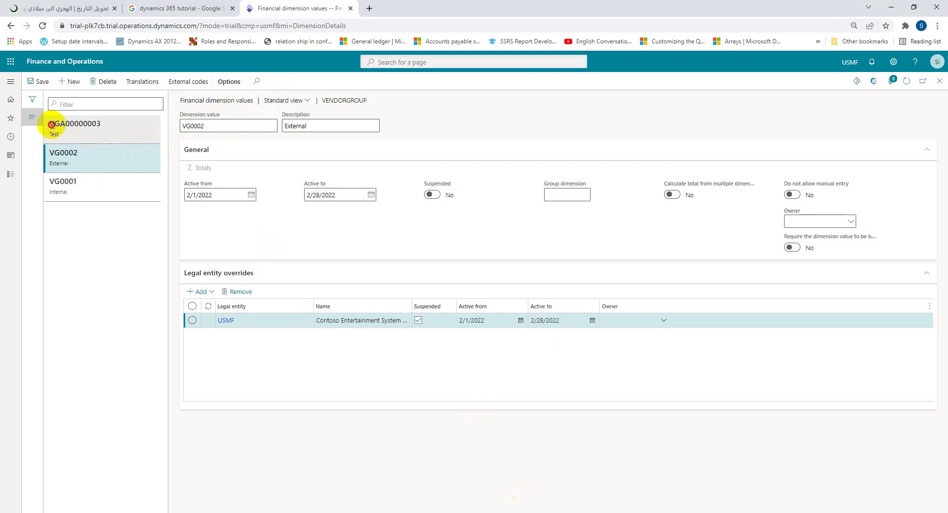
{"action": "left_click_drag", "start_coordinate": [50, 124], "coordinate": [109, 156]}
{"action": "left_click", "coordinate": [108, 156]}
{"action": "left_click", "coordinate": [108, 186]}
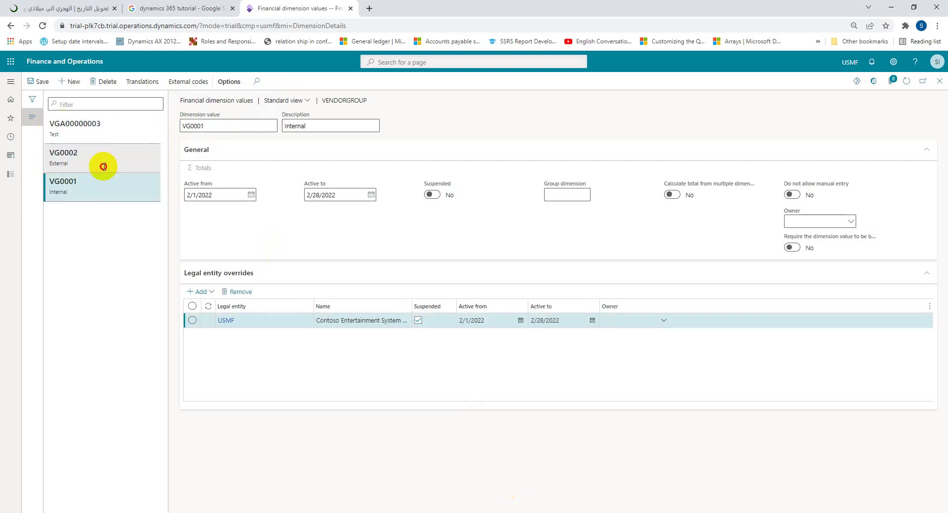
{"action": "left_click", "coordinate": [102, 162]}
{"action": "left_click", "coordinate": [93, 131]}
{"action": "left_click", "coordinate": [96, 154]}
{"action": "left_click", "coordinate": [97, 178]}
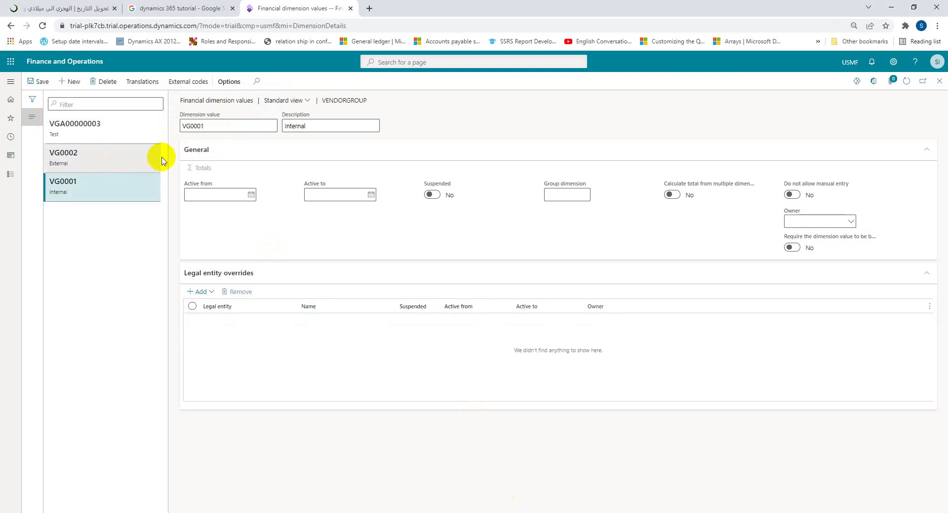
- Return to the VendorGroup financial dimension and set its dimension value mask to VG####
{"action": "left_click", "coordinate": [940, 83]}
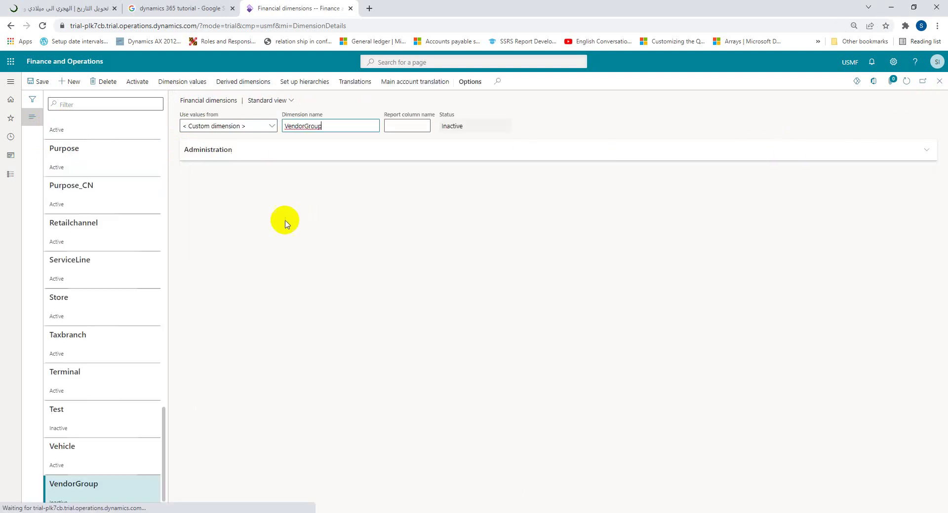
{"action": "left_click", "coordinate": [228, 157]}
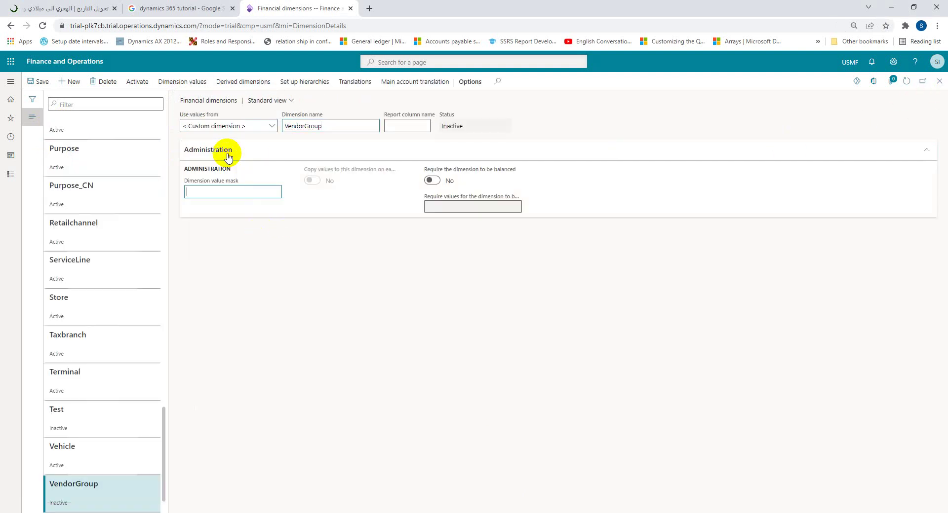
{"action": "left_click", "coordinate": [204, 194]}
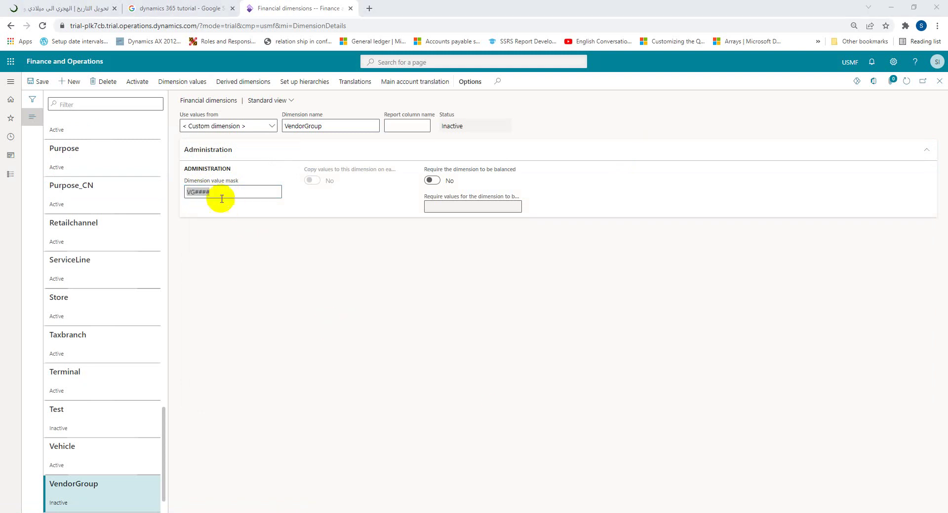
{"action": "double_click", "coordinate": [188, 192]}
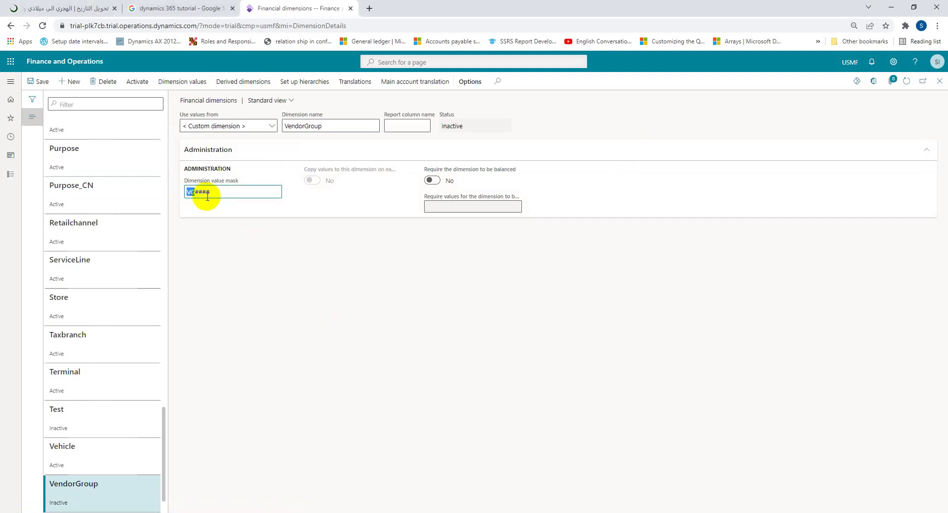
{"action": "left_click_drag", "start_coordinate": [198, 193], "coordinate": [239, 194]}
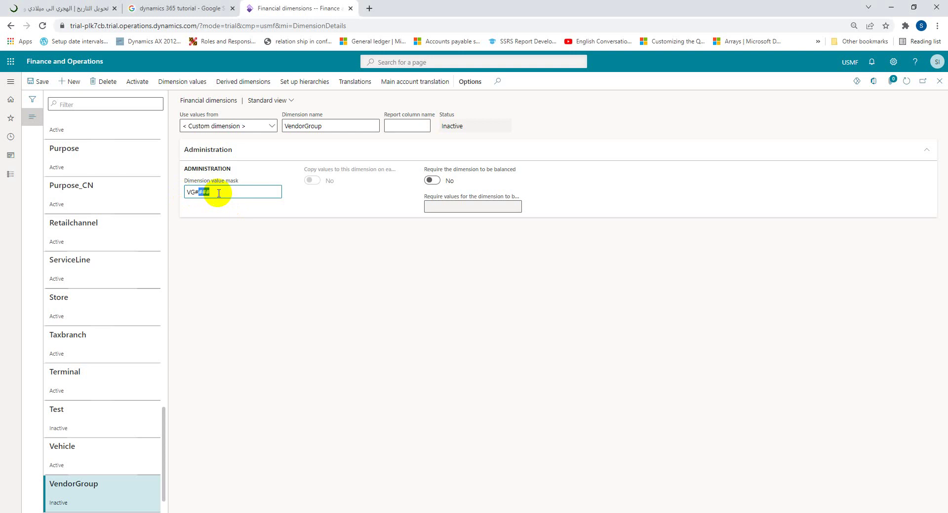
- Test the mask by entering a new VendorGroup value as VGA0003, correct it to VG0003, and close the dimension values
{"action": "left_click", "coordinate": [188, 85]}
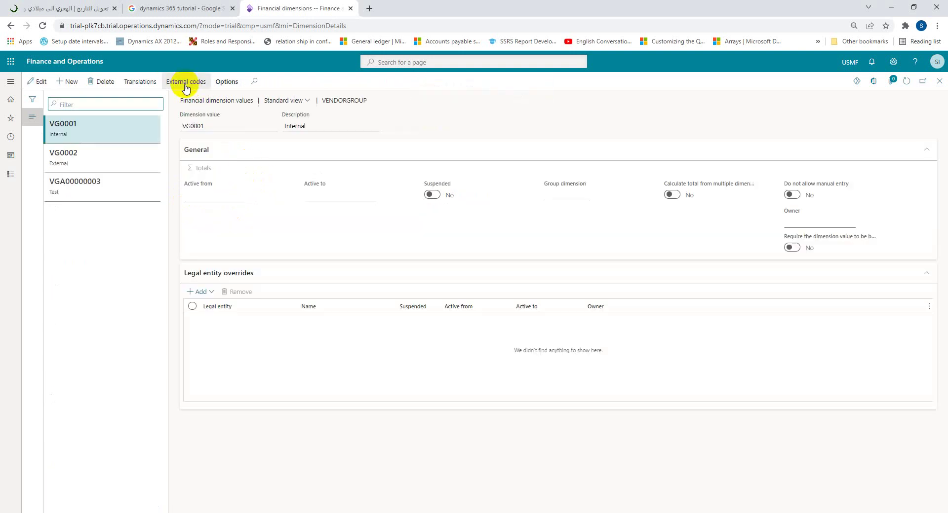
{"action": "left_click", "coordinate": [68, 81]}
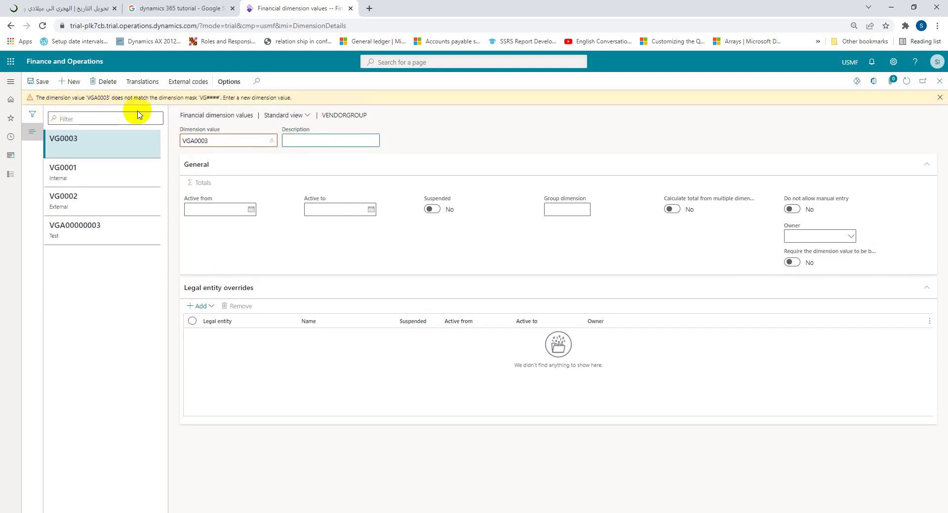
{"action": "left_click", "coordinate": [194, 140]}
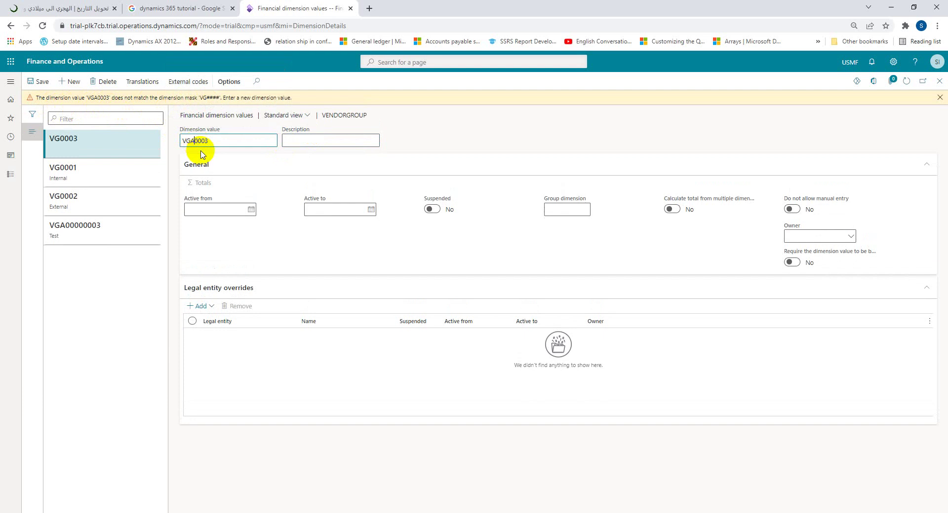
{"action": "left_click", "coordinate": [296, 140]}
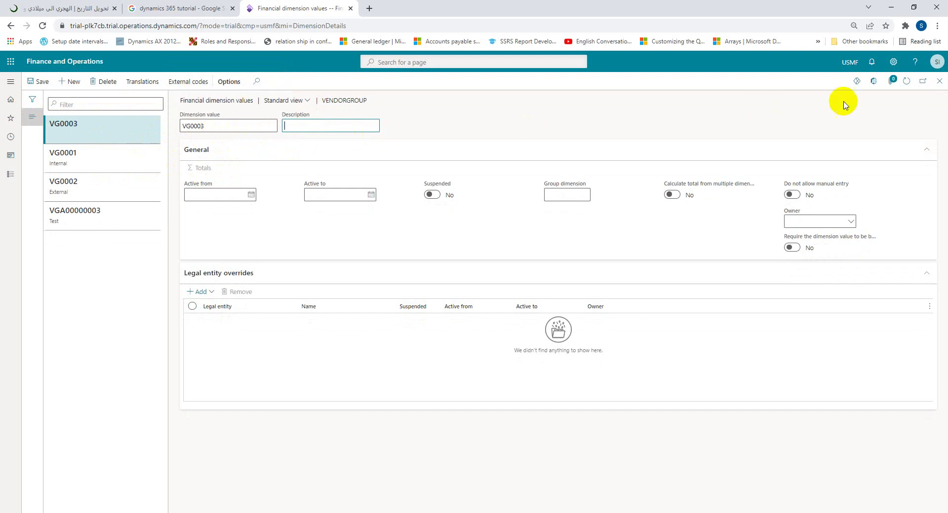
{"action": "left_click", "coordinate": [937, 85]}
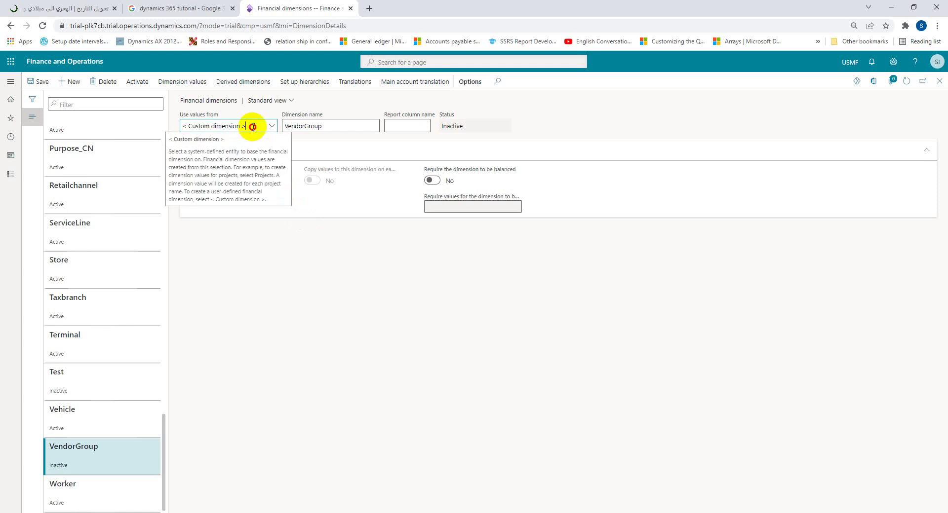
{"action": "left_click", "coordinate": [182, 125]}
{"action": "left_click", "coordinate": [242, 125]}
{"action": "left_click", "coordinate": [247, 125]}
{"action": "left_click", "coordinate": [299, 126]}
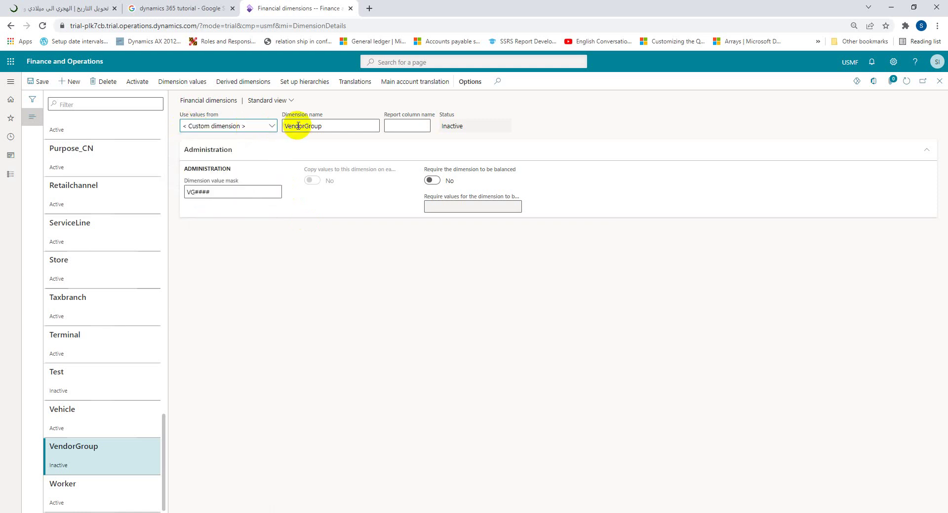
- Create a new financial dimension that uses values from Cost centers and try to open its dimension values
{"action": "left_click", "coordinate": [69, 82]}
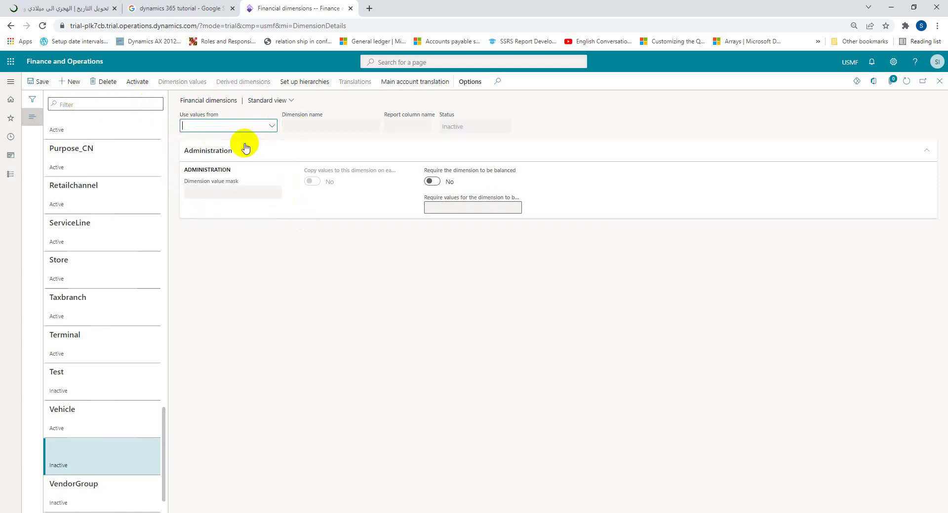
{"action": "left_click", "coordinate": [272, 126]}
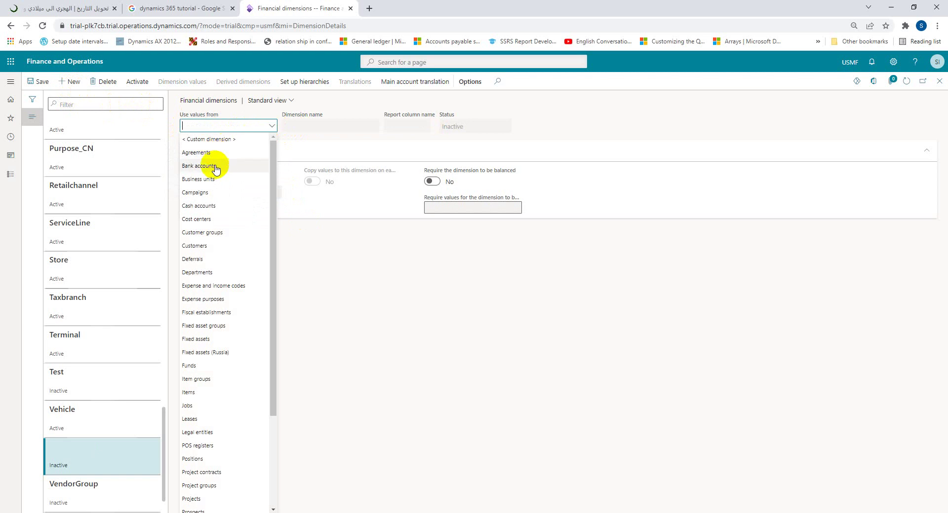
{"action": "left_click", "coordinate": [217, 221]}
{"action": "left_click", "coordinate": [318, 124]}
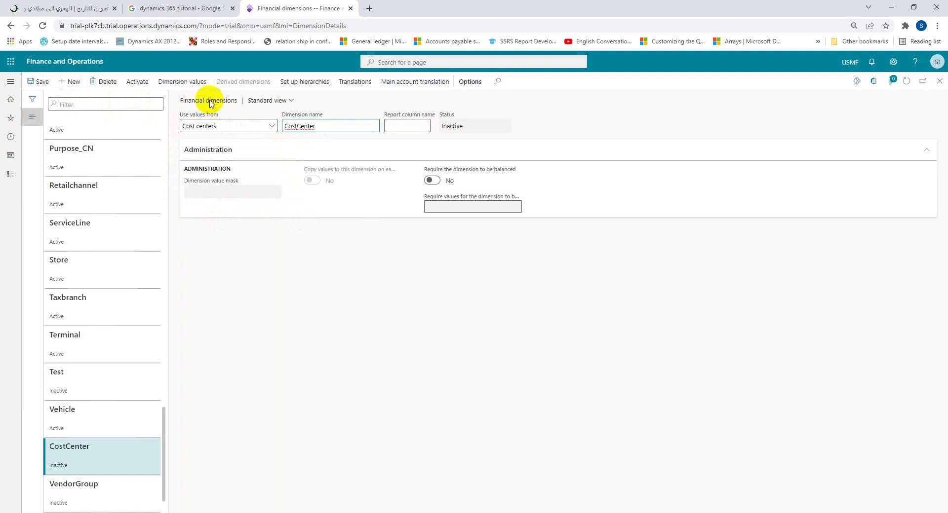
{"action": "left_click", "coordinate": [191, 82]}
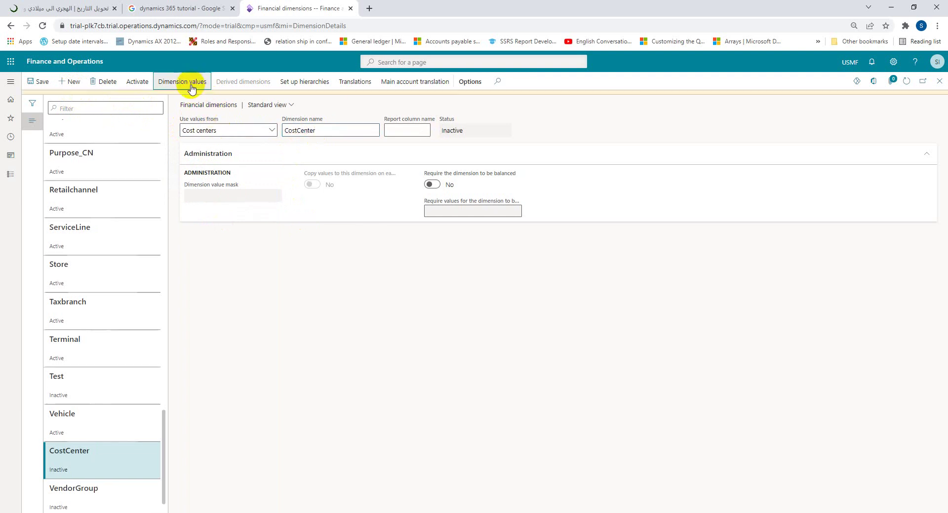
{"action": "left_click_drag", "start_coordinate": [191, 97], "coordinate": [13, 116]}
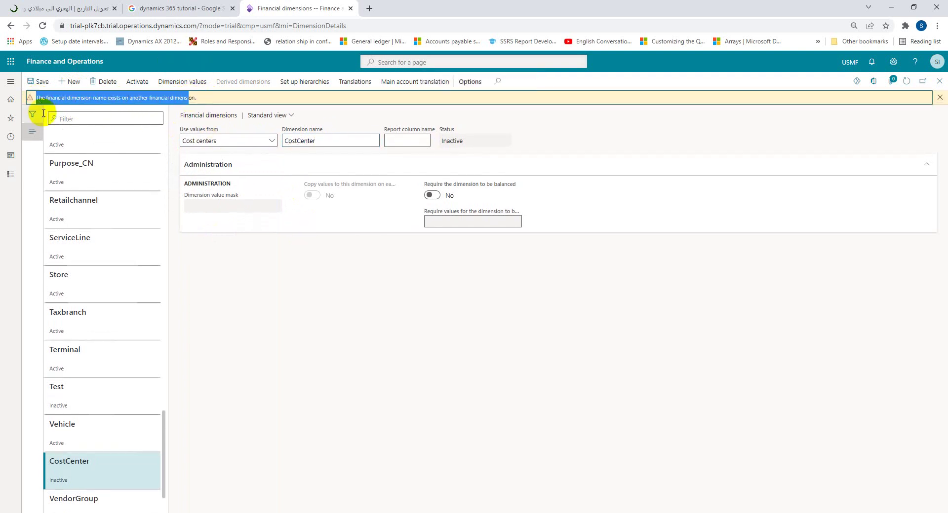
{"action": "scroll", "coordinate": [110, 296], "scroll_direction": "down", "scroll_amount": 1}
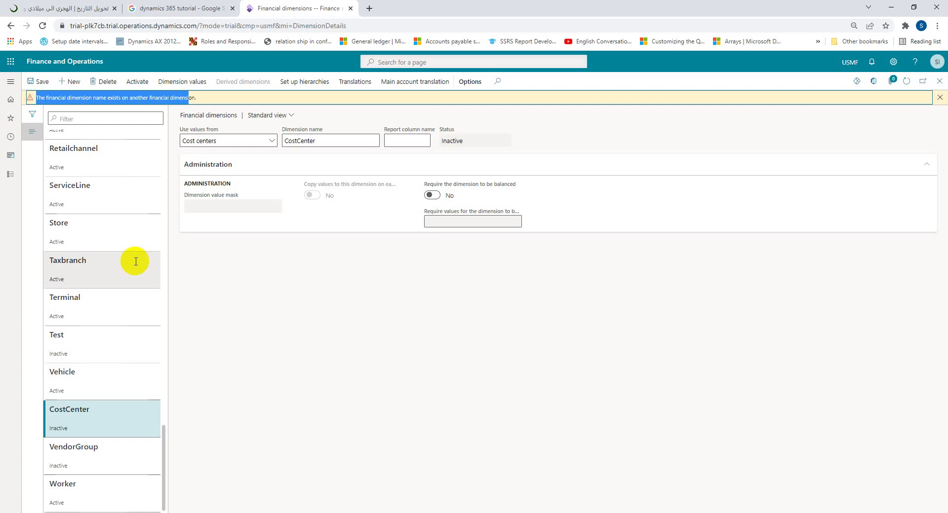
{"action": "scroll", "coordinate": [137, 262], "scroll_direction": "up", "scroll_amount": 5}
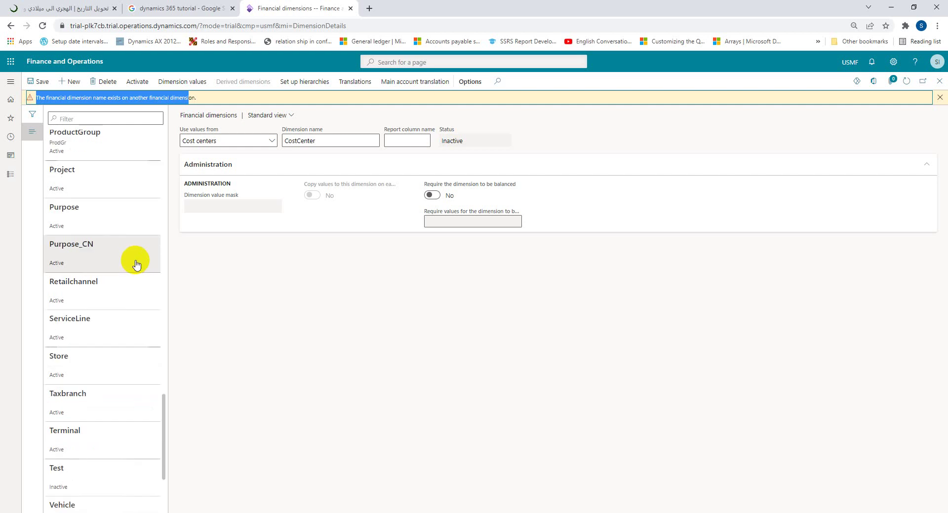
- Change the new financial dimension to use values from Items
{"action": "left_click", "coordinate": [270, 141]}
{"action": "scroll", "coordinate": [222, 182], "scroll_direction": "down", "scroll_amount": 2}
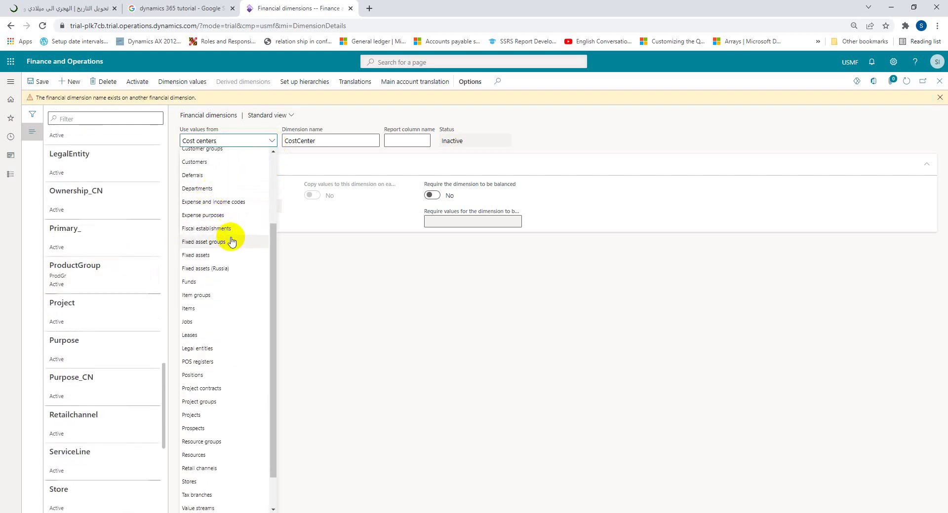
{"action": "scroll", "coordinate": [229, 237], "scroll_direction": "down", "scroll_amount": 1}
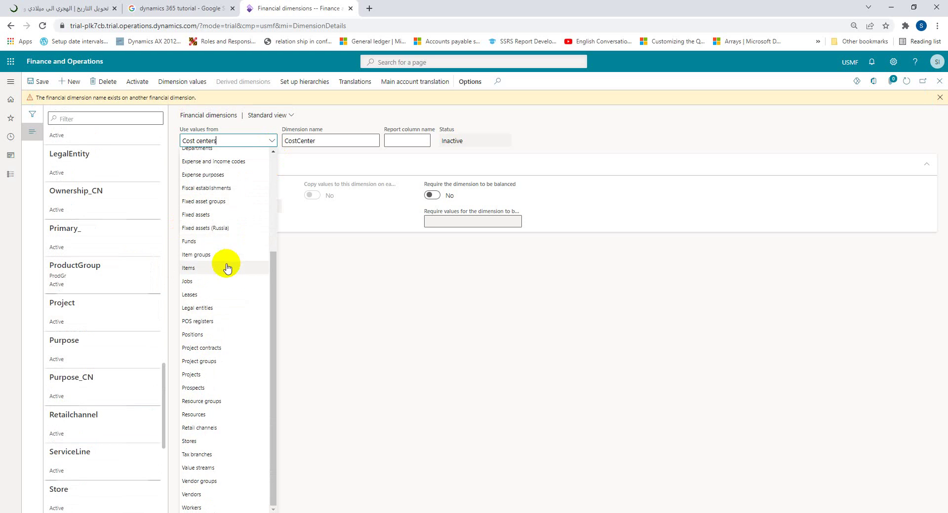
{"action": "left_click", "coordinate": [227, 268]}
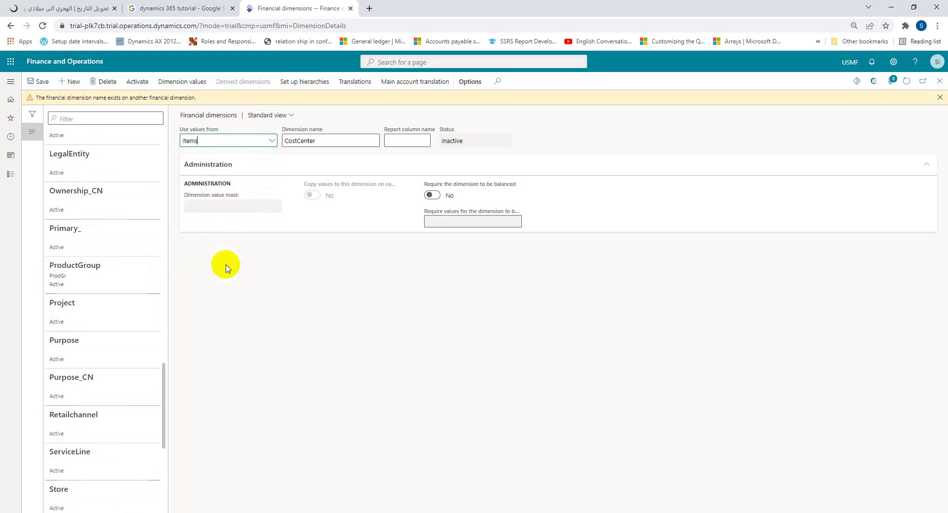
- Set the new financial dimension to use values from Legal entities and try to open its dimension values
{"action": "left_click", "coordinate": [270, 147]}
{"action": "scroll", "coordinate": [222, 250], "scroll_direction": "down", "scroll_amount": 3}
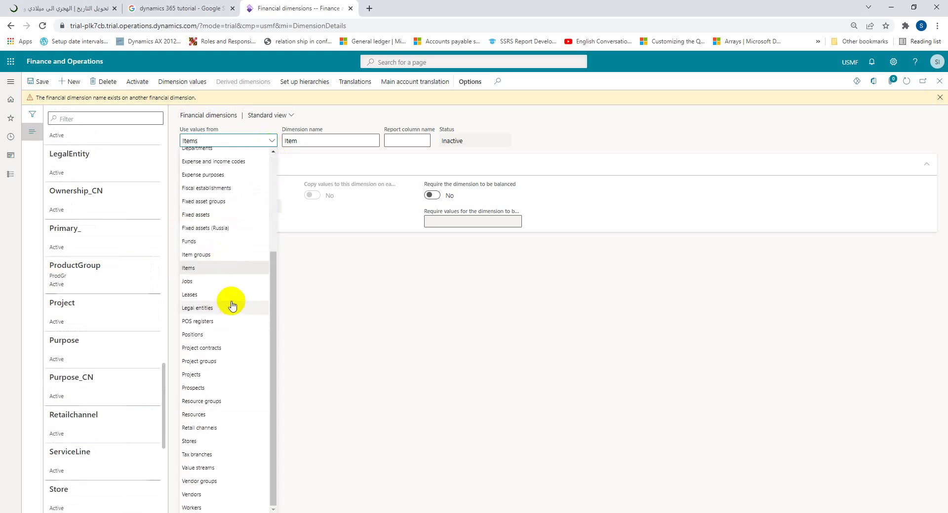
{"action": "left_click", "coordinate": [233, 307]}
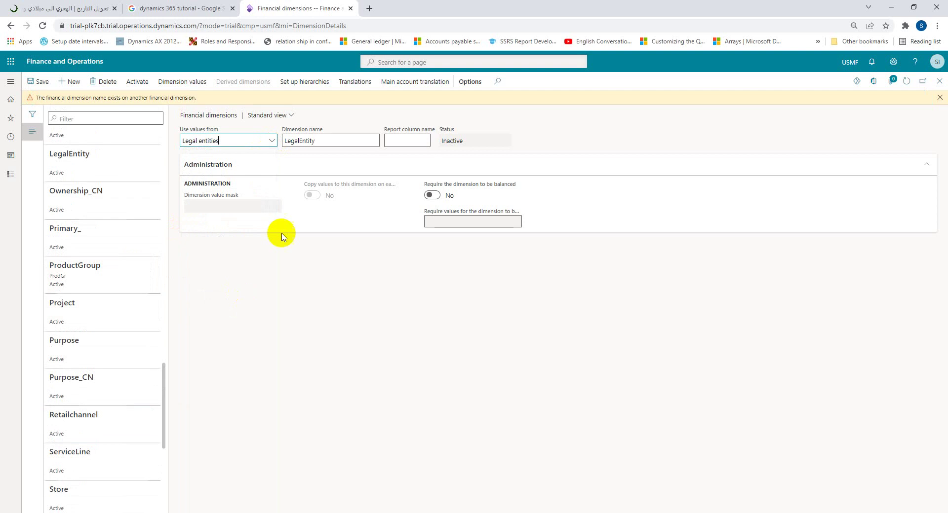
{"action": "left_click", "coordinate": [178, 83]}
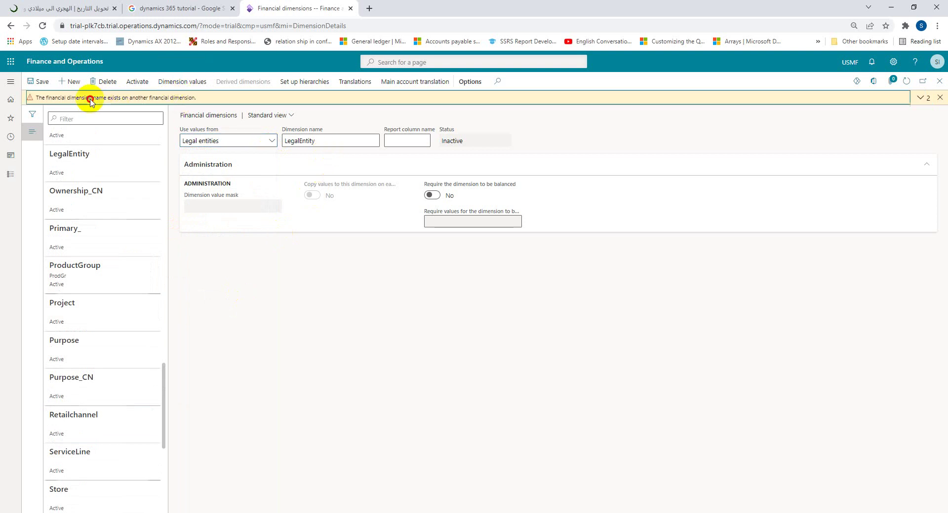
- Check the dimension list for the existing LegalEntity dimension and delete the new duplicate LegalEntity dimension
{"action": "left_click_drag", "start_coordinate": [91, 101], "coordinate": [247, 306]}
{"action": "left_click", "coordinate": [280, 306]}
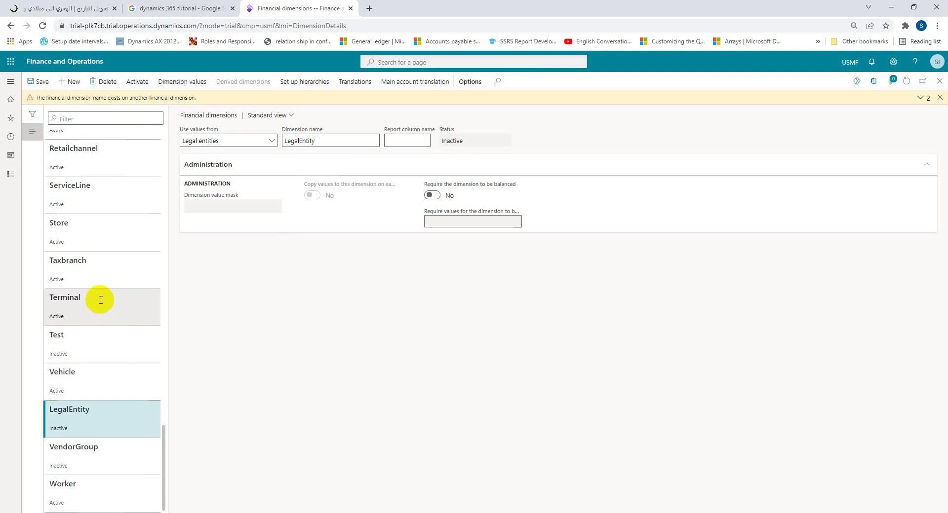
{"action": "scroll", "coordinate": [100, 300], "scroll_direction": "up", "scroll_amount": 5}
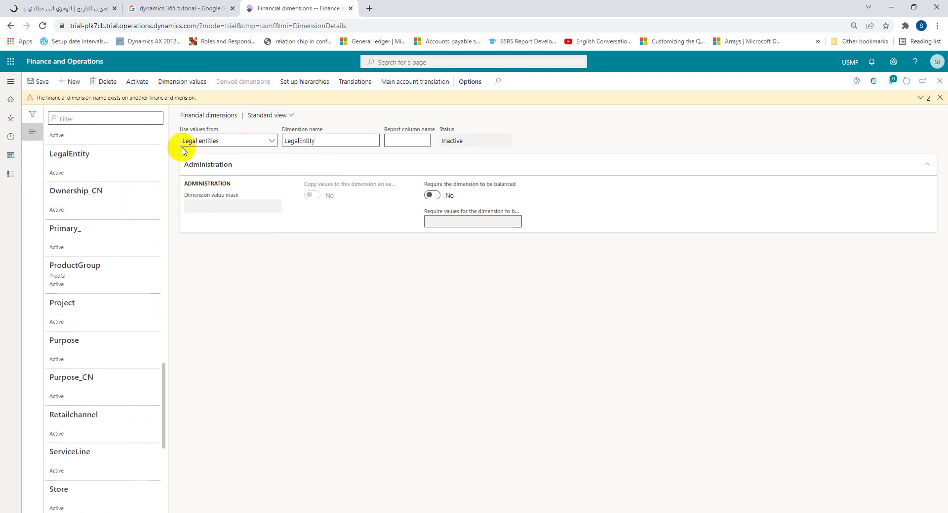
{"action": "left_click", "coordinate": [270, 141]}
{"action": "left_click", "coordinate": [263, 141]}
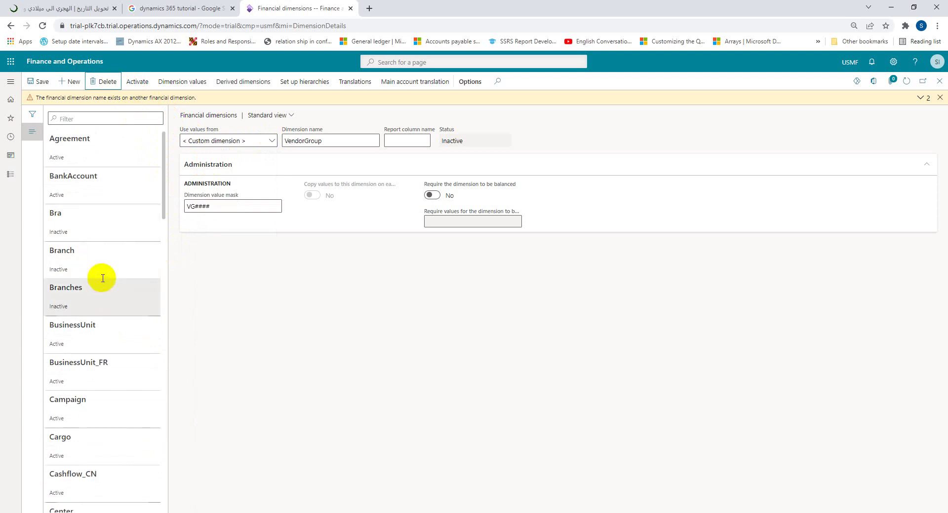
- Open the dimension values of the existing Project financial dimension and look through the list
{"action": "scroll", "coordinate": [104, 286], "scroll_direction": "down", "scroll_amount": 1}
{"action": "left_click", "coordinate": [114, 290]}
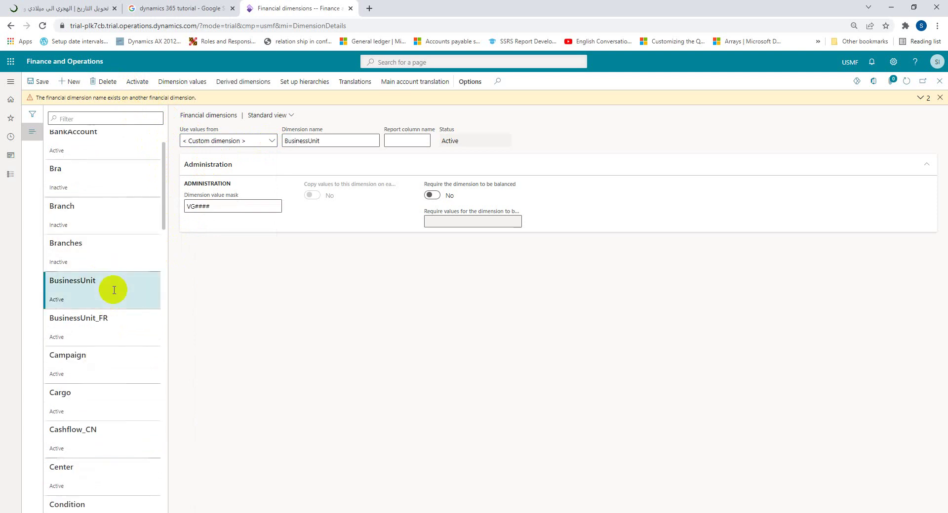
{"action": "scroll", "coordinate": [114, 291], "scroll_direction": "down", "scroll_amount": 12}
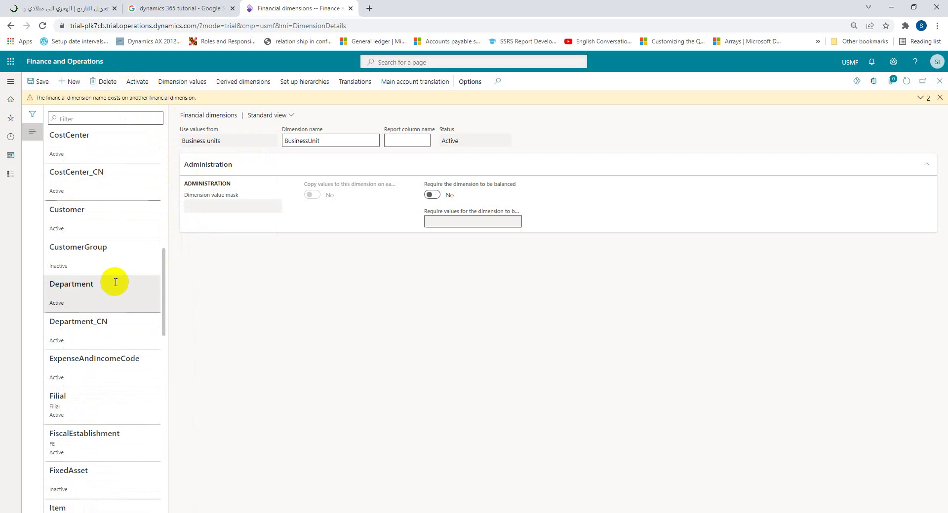
{"action": "scroll", "coordinate": [115, 286], "scroll_direction": "down", "scroll_amount": 8}
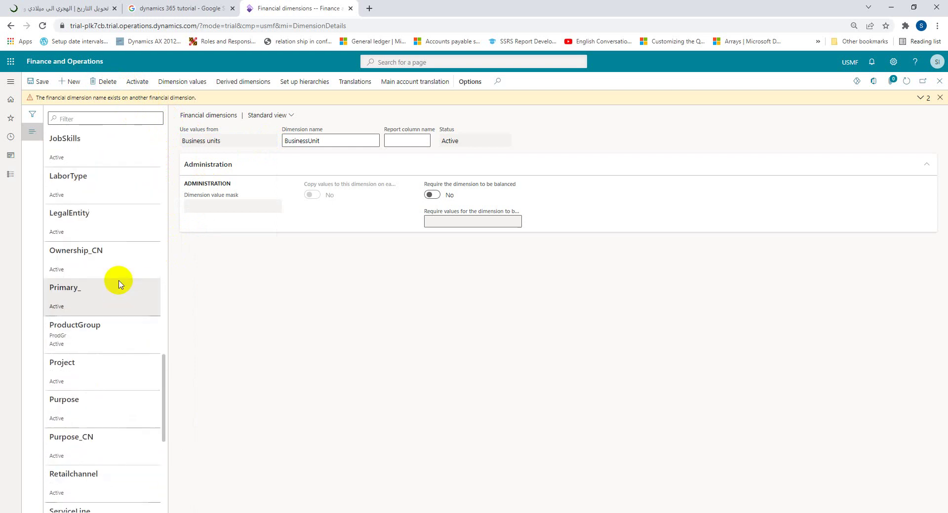
{"action": "scroll", "coordinate": [120, 282], "scroll_direction": "down", "scroll_amount": 1}
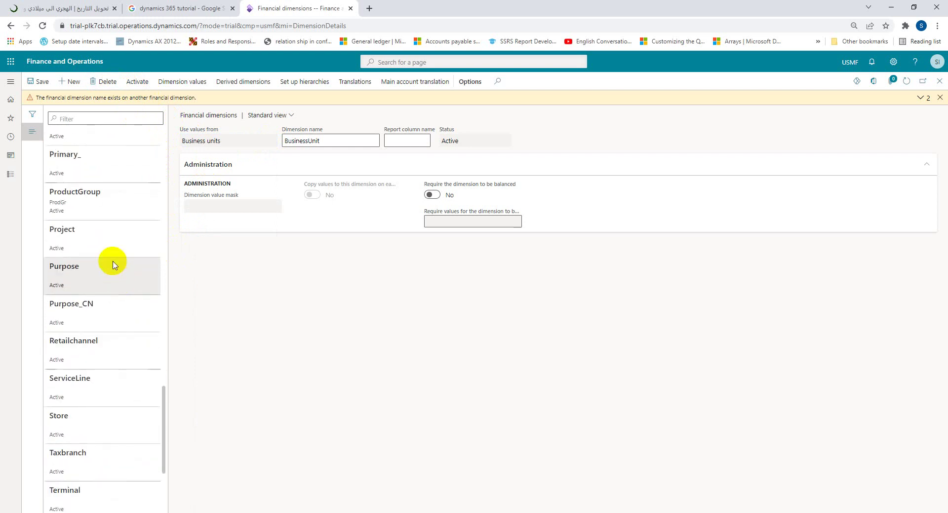
{"action": "left_click", "coordinate": [110, 239]}
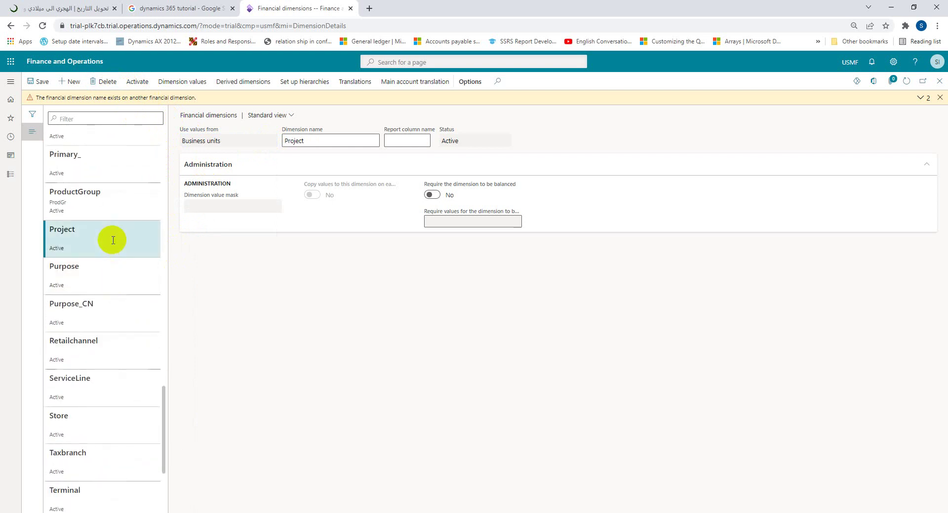
{"action": "left_click", "coordinate": [192, 83]}
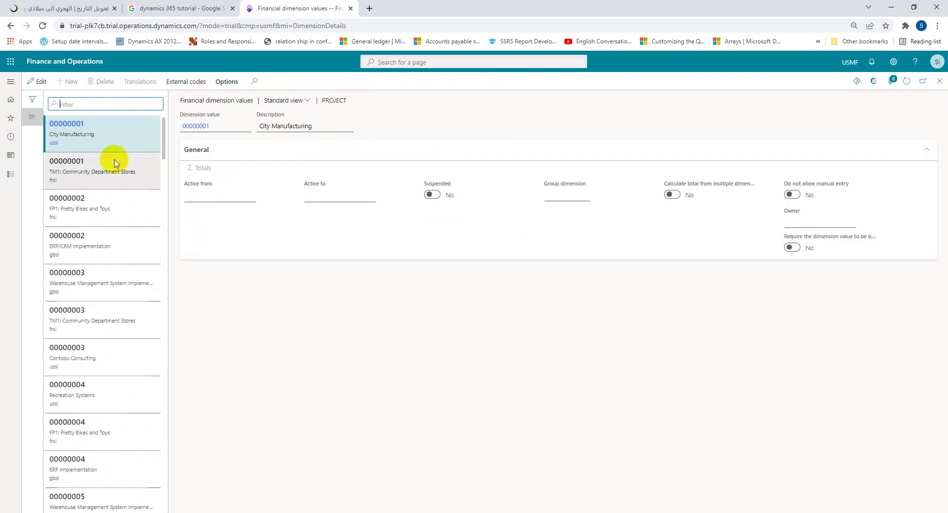
{"action": "scroll", "coordinate": [105, 289], "scroll_direction": "down", "scroll_amount": 4}
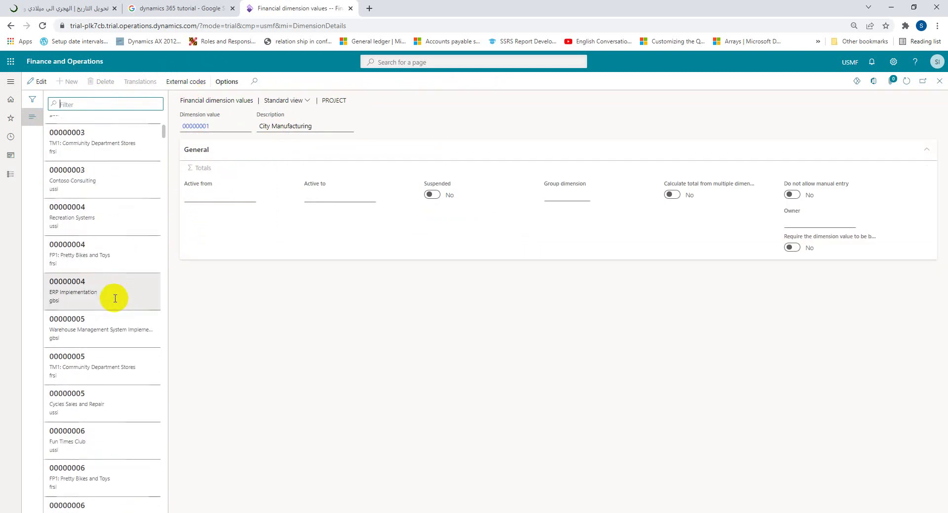
{"action": "scroll", "coordinate": [116, 291], "scroll_direction": "up", "scroll_amount": 3}
{"action": "scroll", "coordinate": [113, 276], "scroll_direction": "up", "scroll_amount": 1}
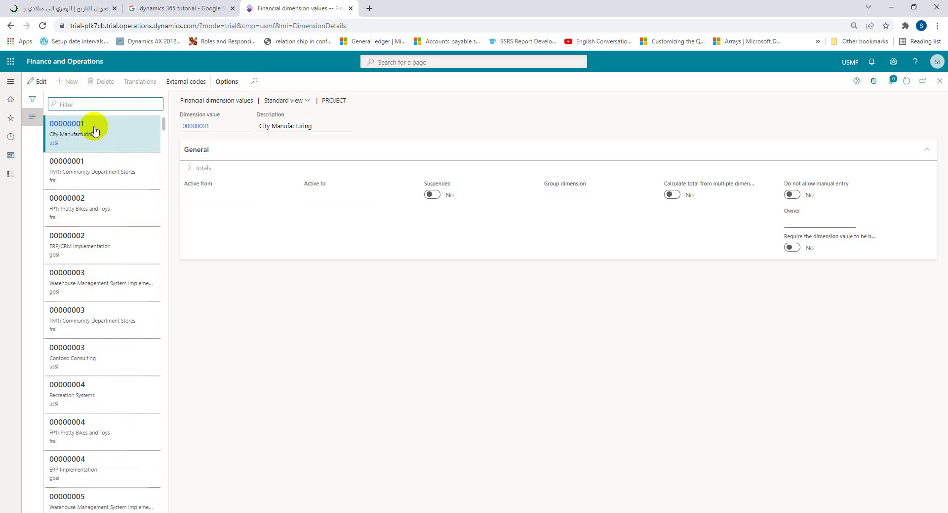
{"action": "mouse_move", "coordinate": [95, 130]}
{"action": "scroll", "coordinate": [138, 197], "scroll_direction": "down", "scroll_amount": 5}
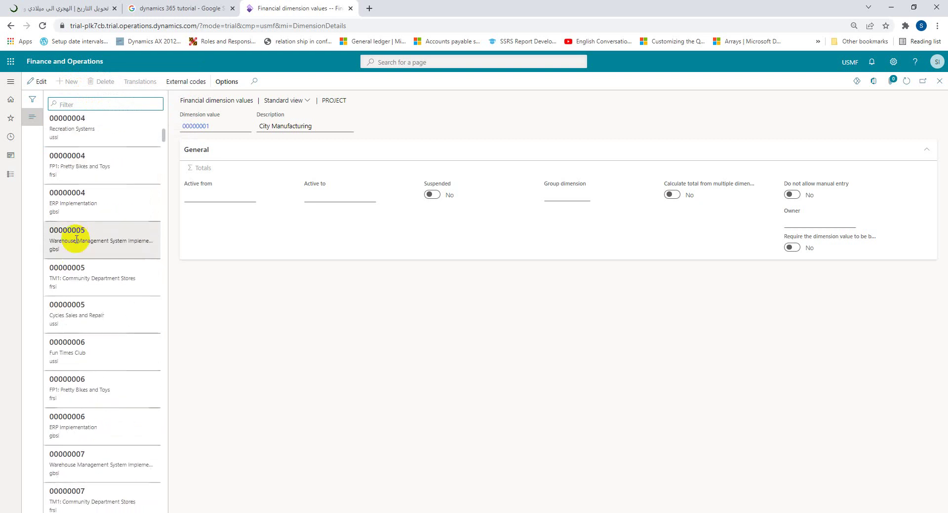
- Close the Project dimension values, dismiss the duplicate-name warning, and close the financial dimensions page
{"action": "left_click", "coordinate": [940, 81]}
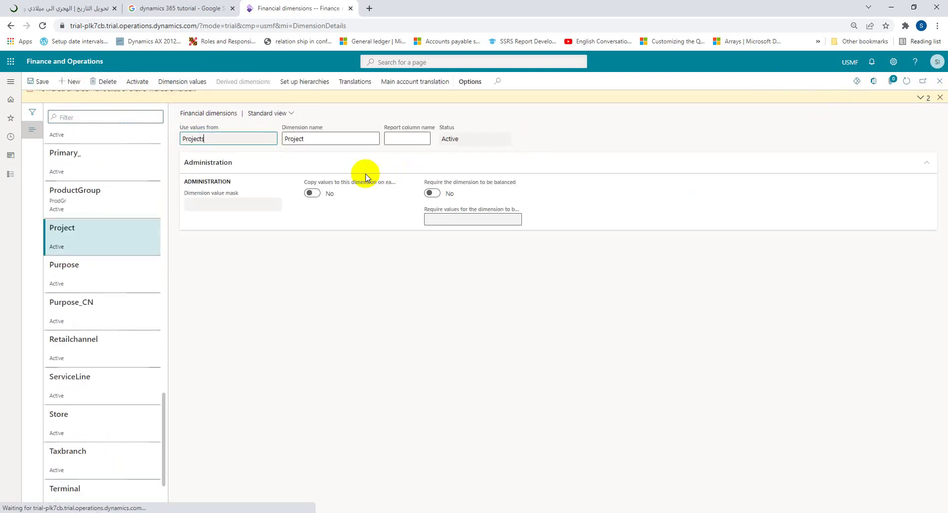
{"action": "left_click", "coordinate": [940, 98]}
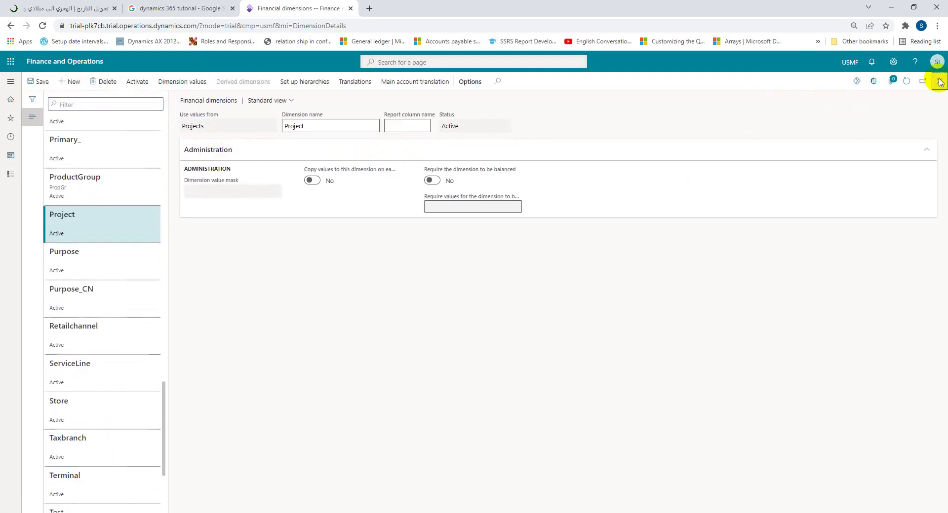
{"action": "left_click", "coordinate": [939, 81]}
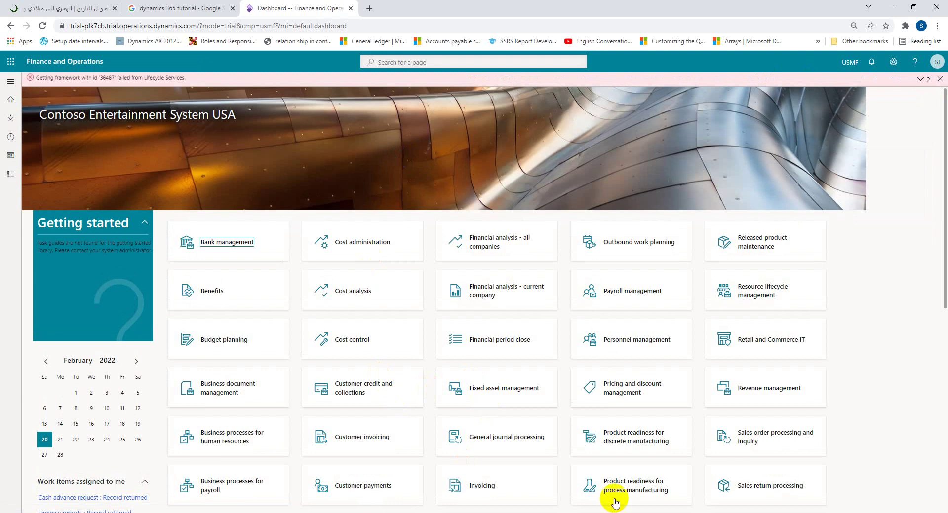
- Switch to the Youtube-Plan workbook in Excel, fill cells A2:A7 with light green, and select the account structure topic in A8
{"action": "mouse_move", "coordinate": [602, 512]}
{"action": "left_click", "coordinate": [636, 472]}
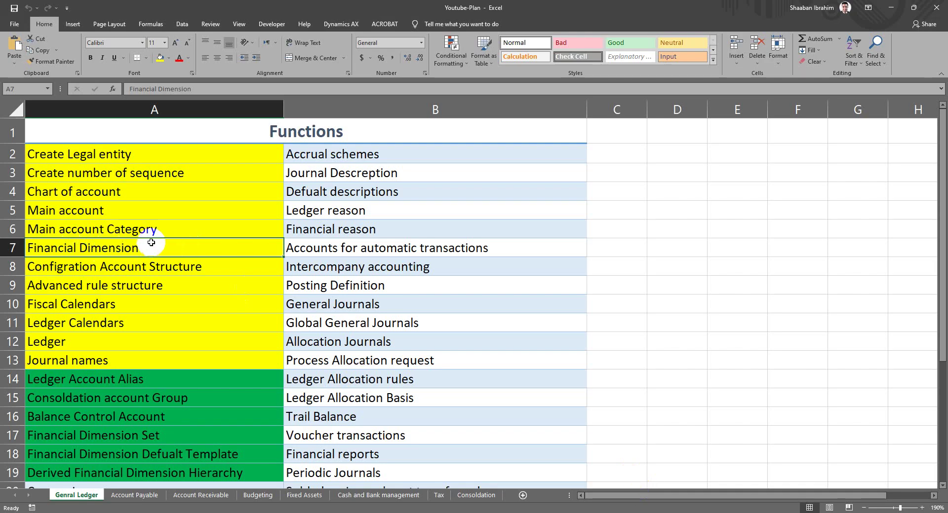
{"action": "left_click_drag", "start_coordinate": [118, 159], "coordinate": [123, 247]}
{"action": "left_click", "coordinate": [168, 57]}
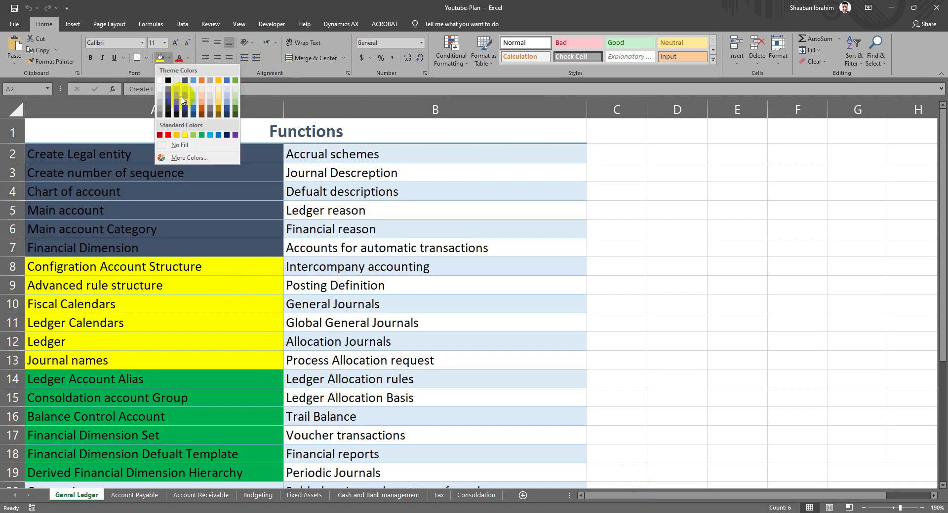
{"action": "left_click", "coordinate": [193, 136]}
{"action": "left_click", "coordinate": [127, 262]}
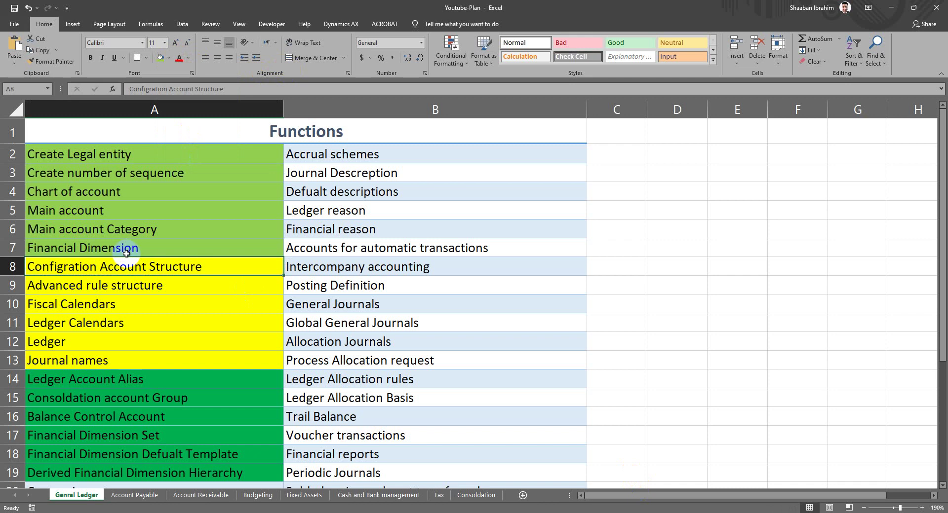
{"action": "left_click", "coordinate": [142, 285]}
{"action": "left_click", "coordinate": [150, 267]}
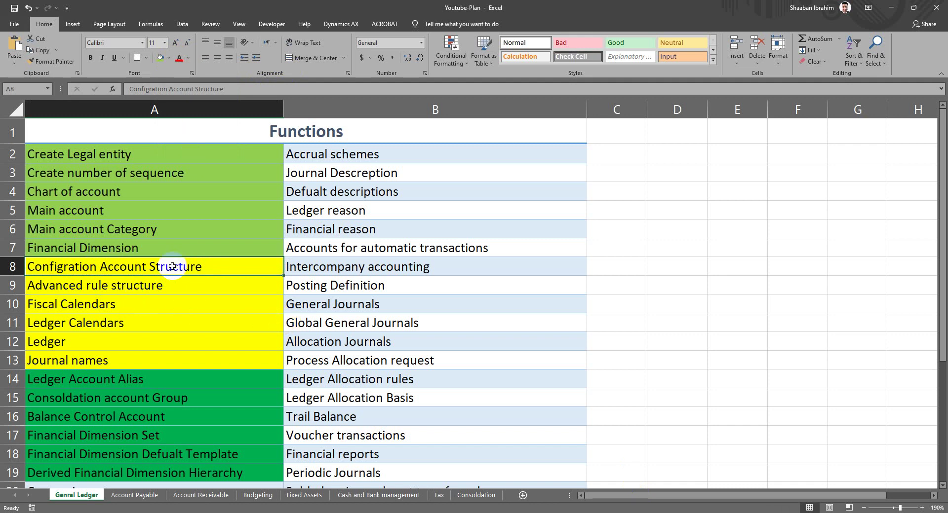
- Switch back to Finance and Operations and open Configure account structures under the General ledger chart of accounts structures
{"action": "key", "text": "alt+Tab"}
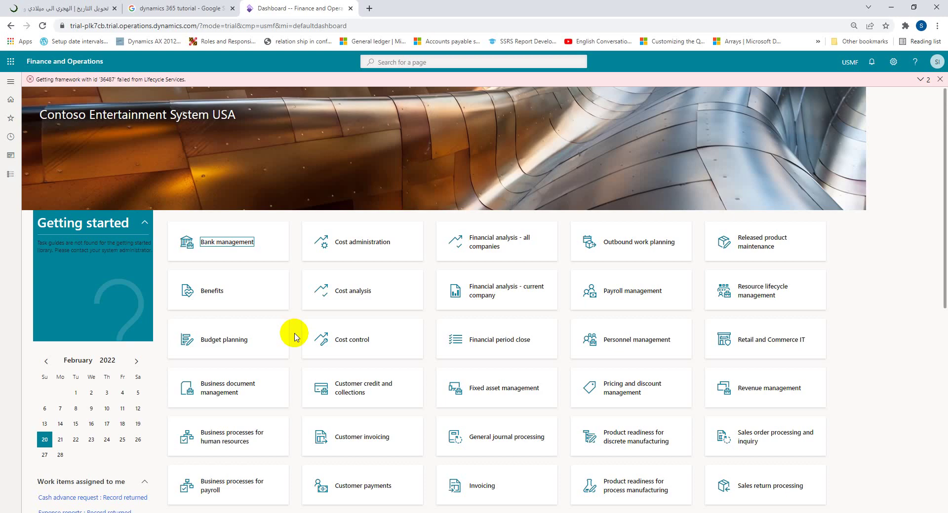
{"action": "left_click", "coordinate": [11, 174]}
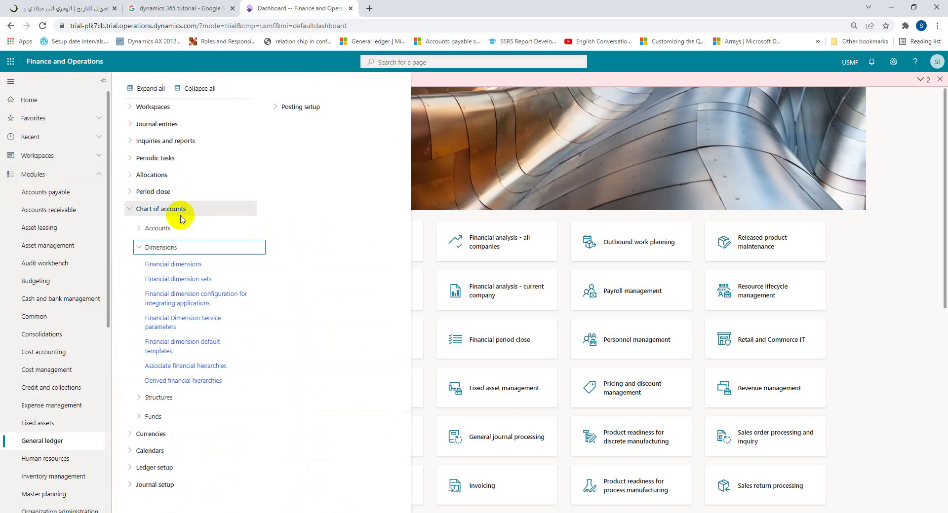
{"action": "left_click", "coordinate": [199, 89]}
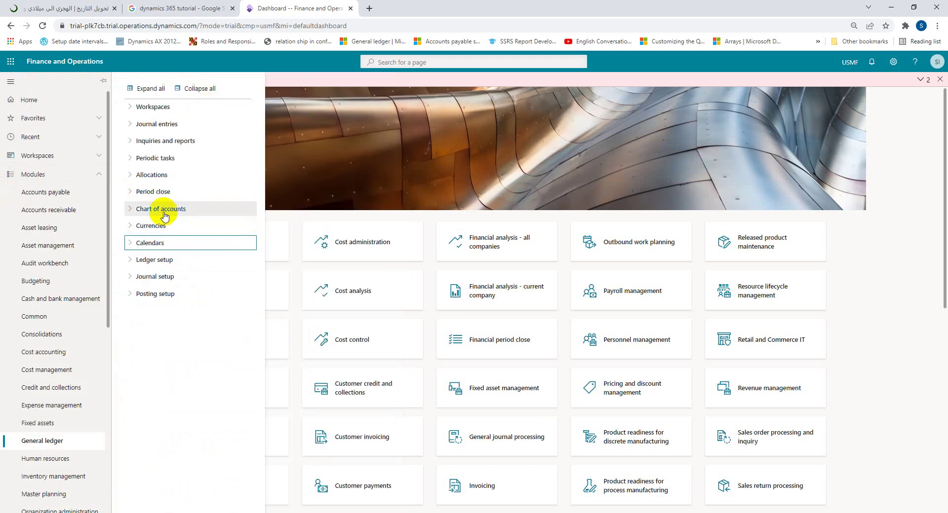
{"action": "left_click", "coordinate": [180, 216]}
{"action": "left_click", "coordinate": [170, 230]}
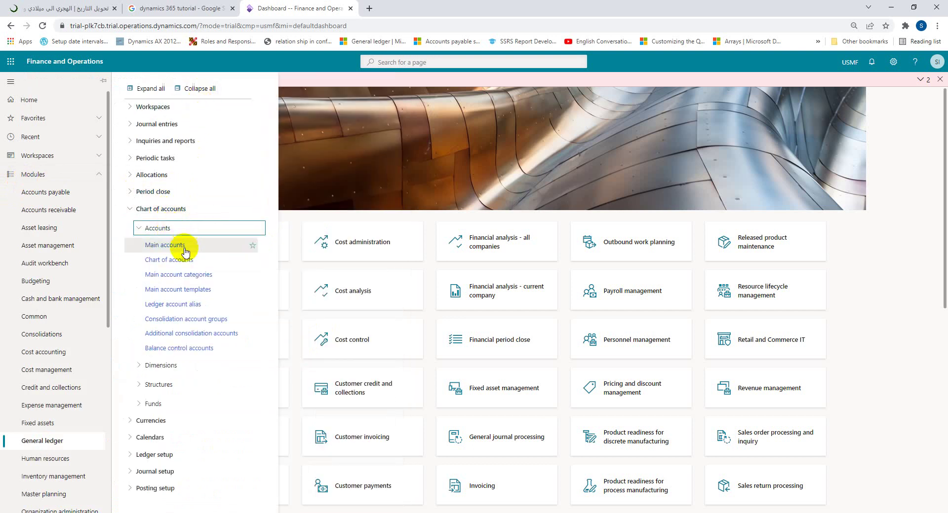
{"action": "left_click", "coordinate": [175, 228]}
{"action": "left_click", "coordinate": [170, 249]}
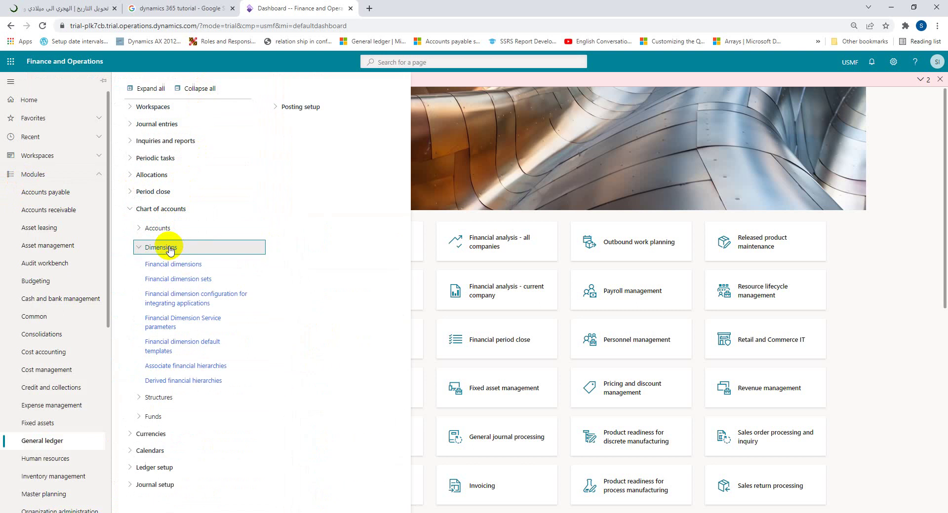
{"action": "left_click", "coordinate": [169, 248]}
{"action": "left_click", "coordinate": [170, 267]}
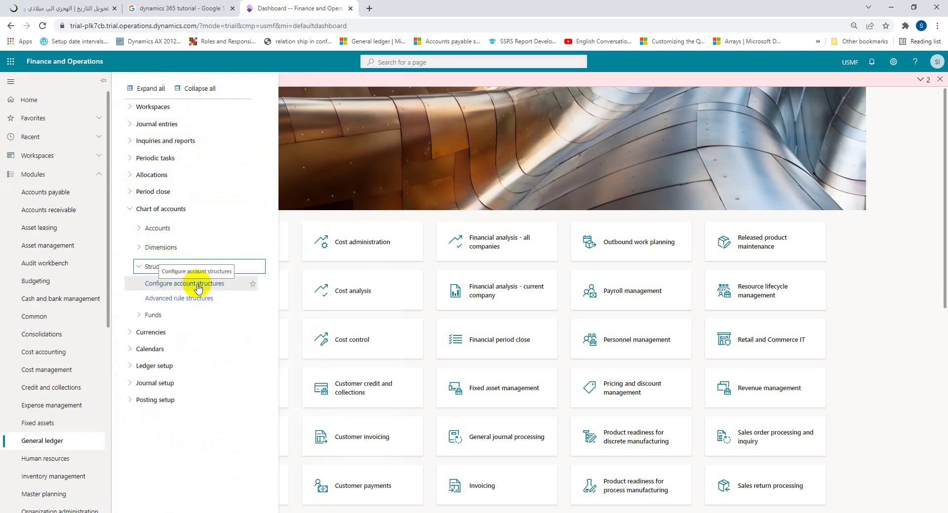
{"action": "left_click", "coordinate": [199, 284]}
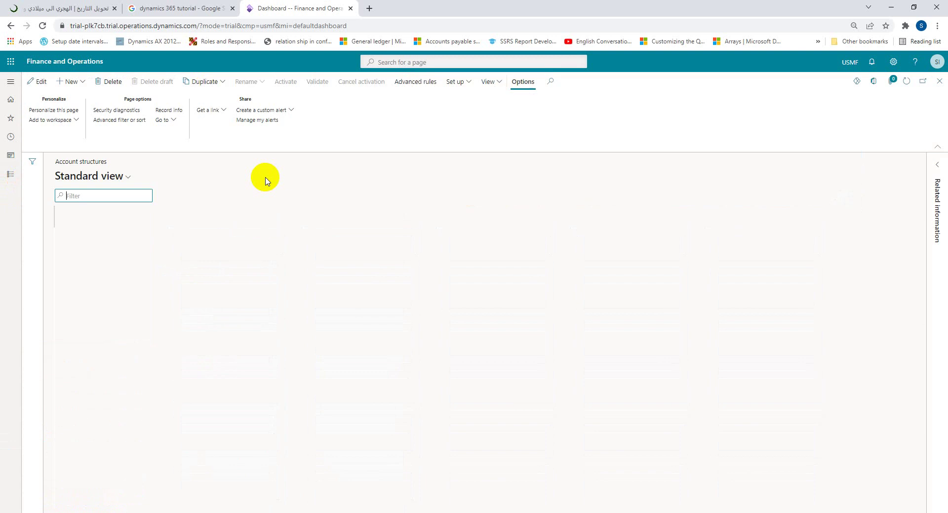
- Create an account structure with the name and description Balance Sheet Account, keeping the main account included
{"action": "left_click", "coordinate": [84, 85]}
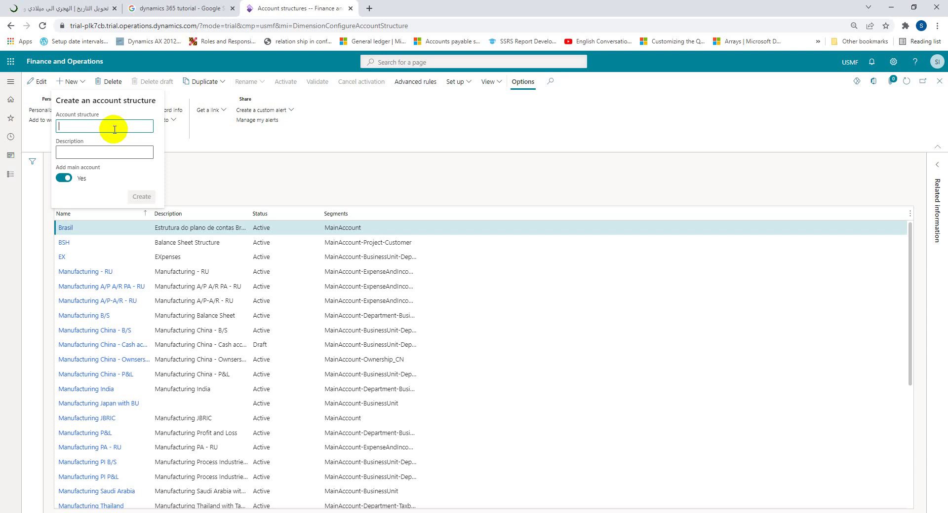
{"action": "type", "text": "Balance Sheet Account"}
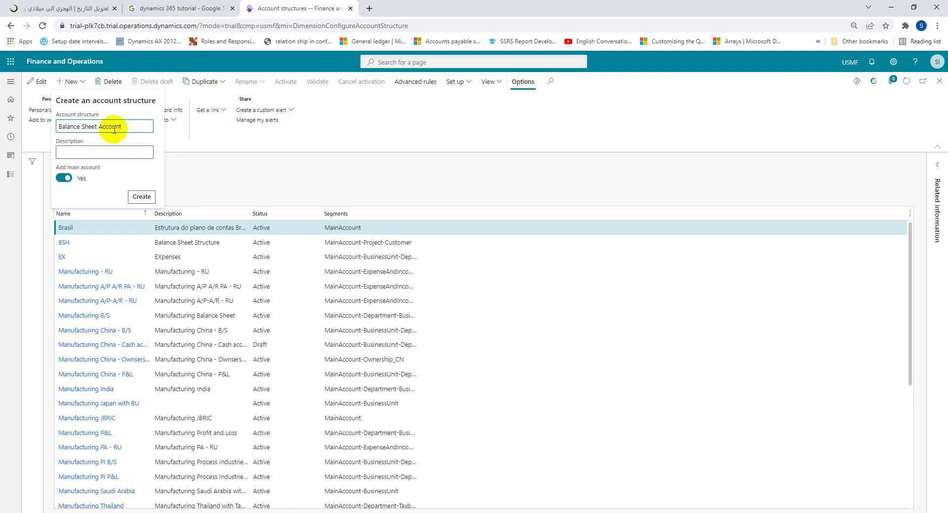
{"action": "left_click_drag", "start_coordinate": [114, 129], "coordinate": [44, 131]}
{"action": "key", "text": "ctrl+c"}
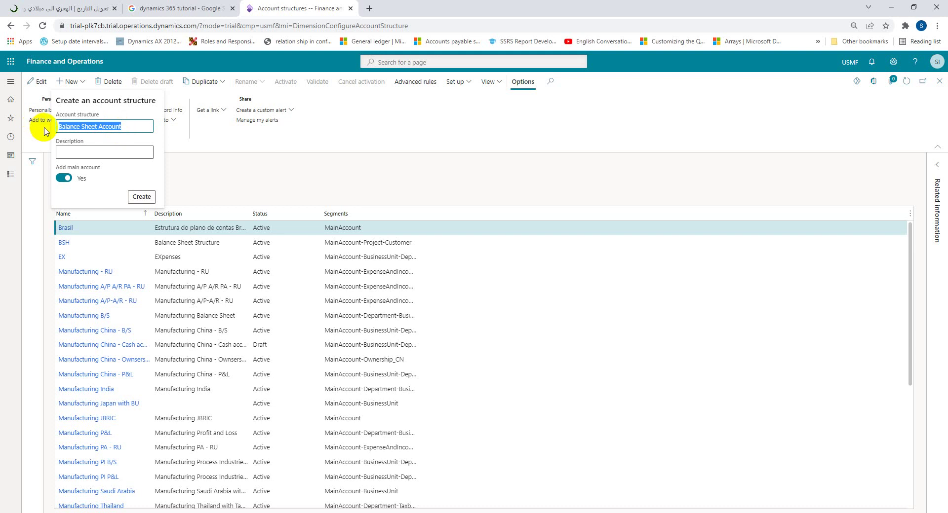
{"action": "left_click", "coordinate": [77, 152]}
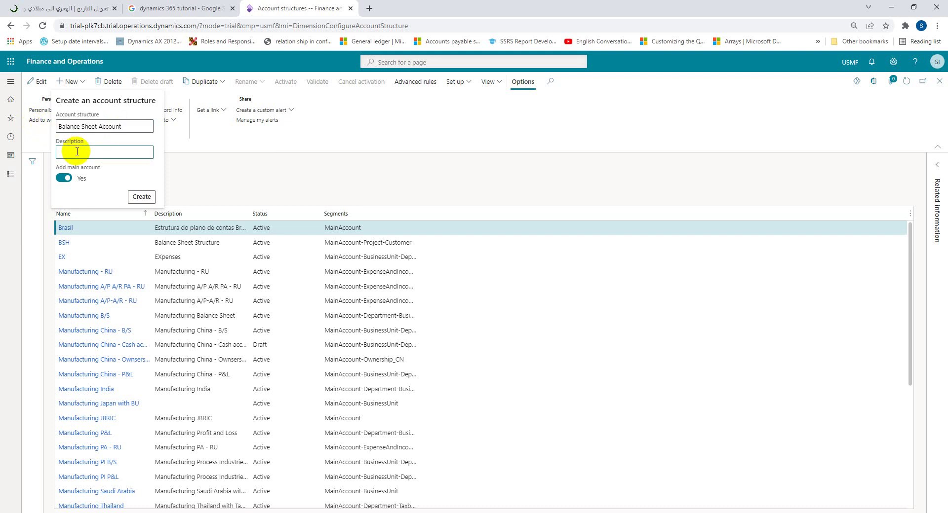
{"action": "key", "text": "ctrl+v"}
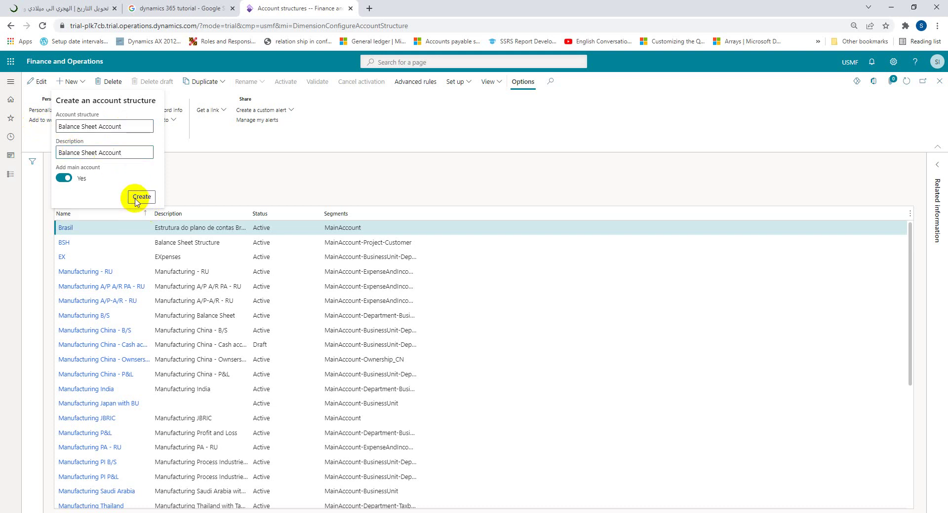
{"action": "left_click", "coordinate": [138, 198]}
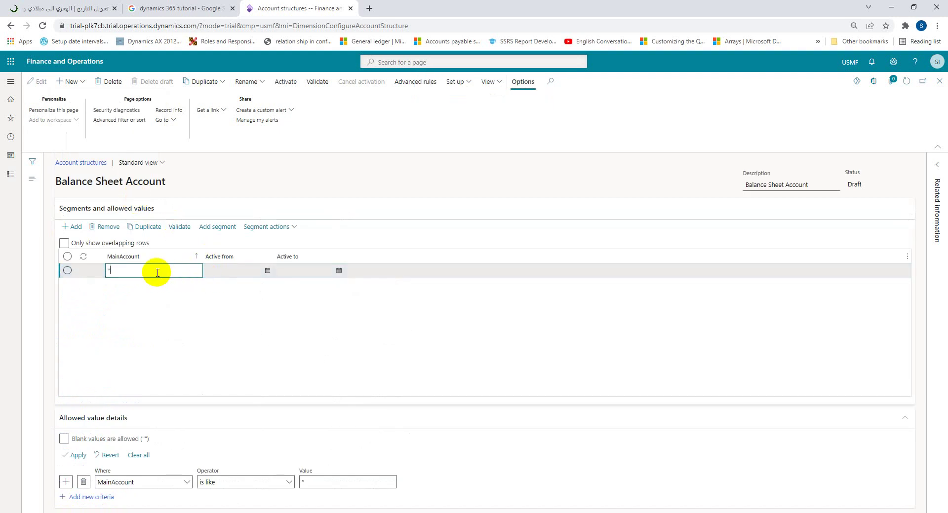
- Add a second criterion line for the MainAccount segment's allowed values and remove it again
{"action": "double_click", "coordinate": [108, 270]}
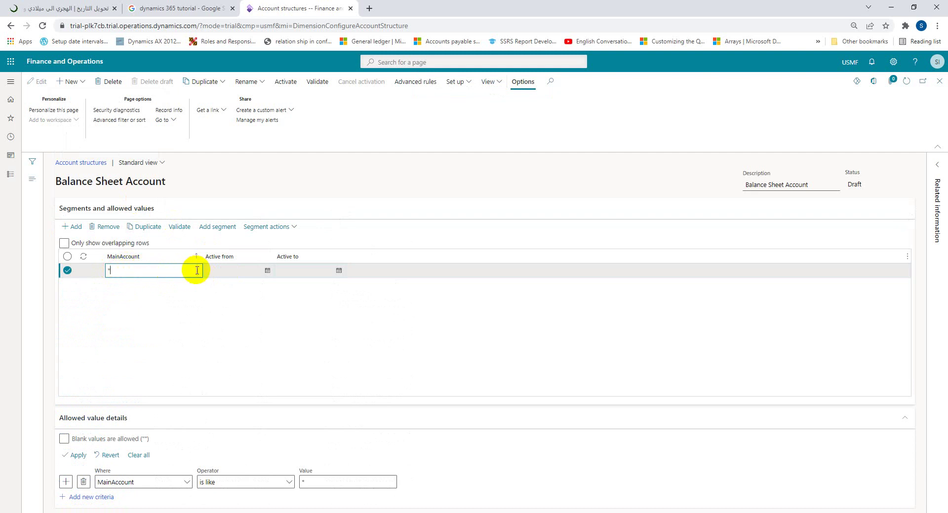
{"action": "left_click", "coordinate": [214, 270]}
{"action": "left_click", "coordinate": [195, 271]}
{"action": "left_click", "coordinate": [106, 271]}
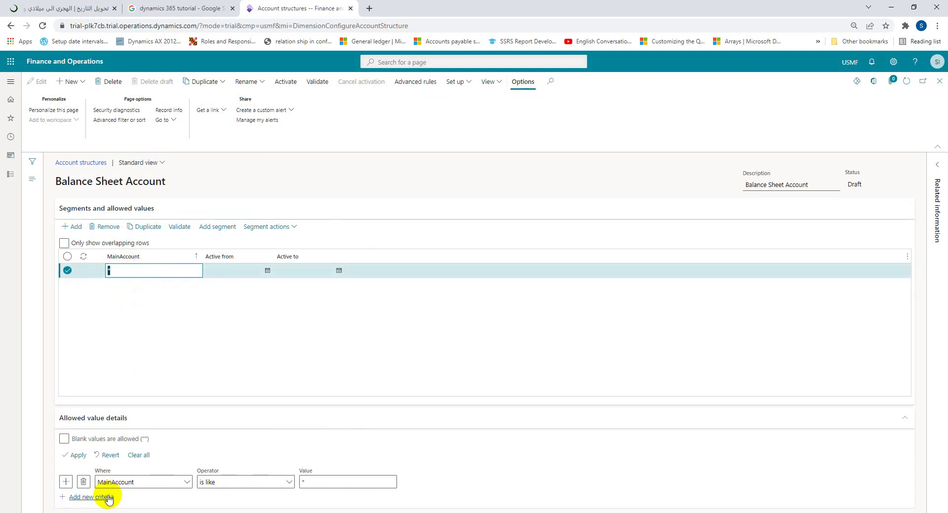
{"action": "left_click", "coordinate": [91, 497]}
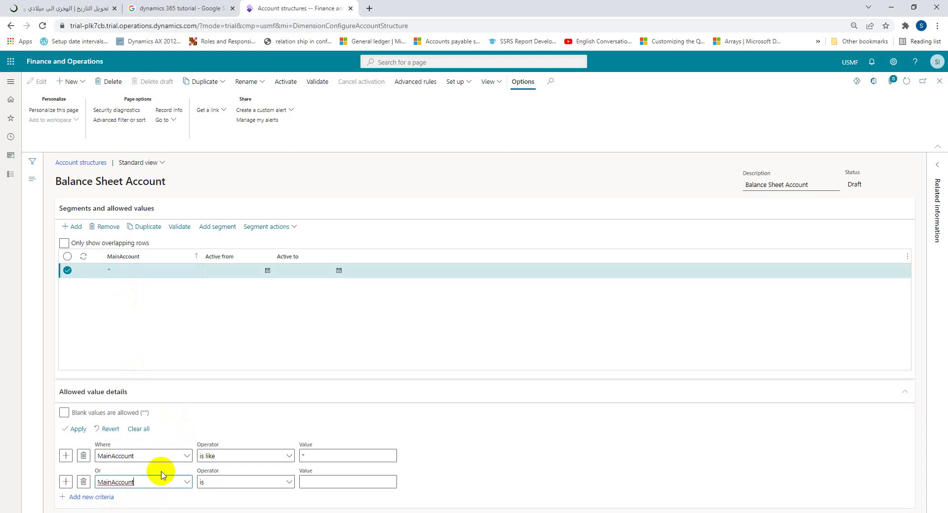
{"action": "left_click", "coordinate": [84, 482]}
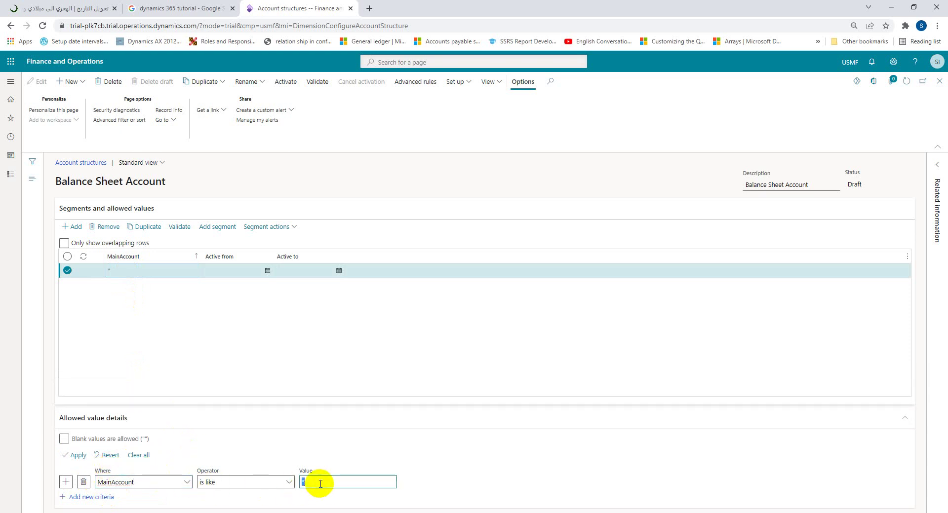
- Try setting the MainAccount criterion to is between and includes, from 1 through 4, and return to the MainAccount cell without applying it
{"action": "left_click", "coordinate": [289, 487]}
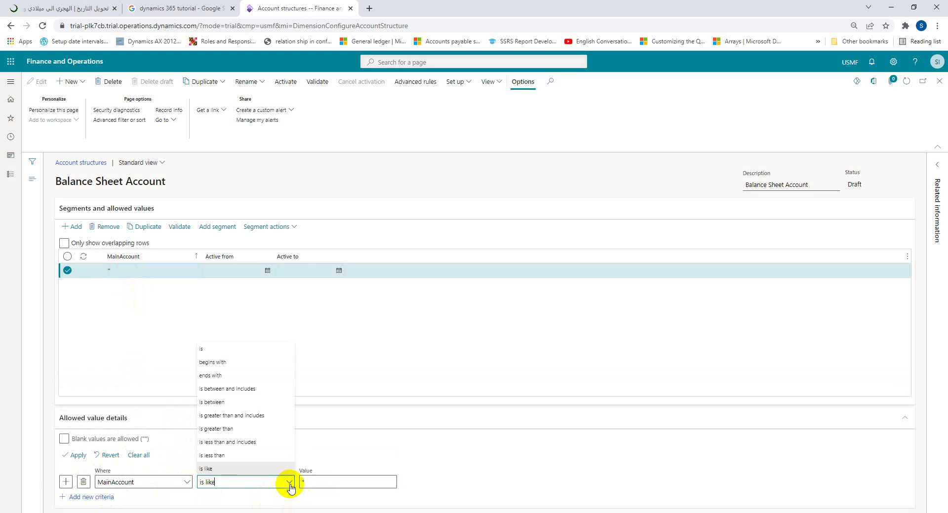
{"action": "left_click", "coordinate": [245, 389]}
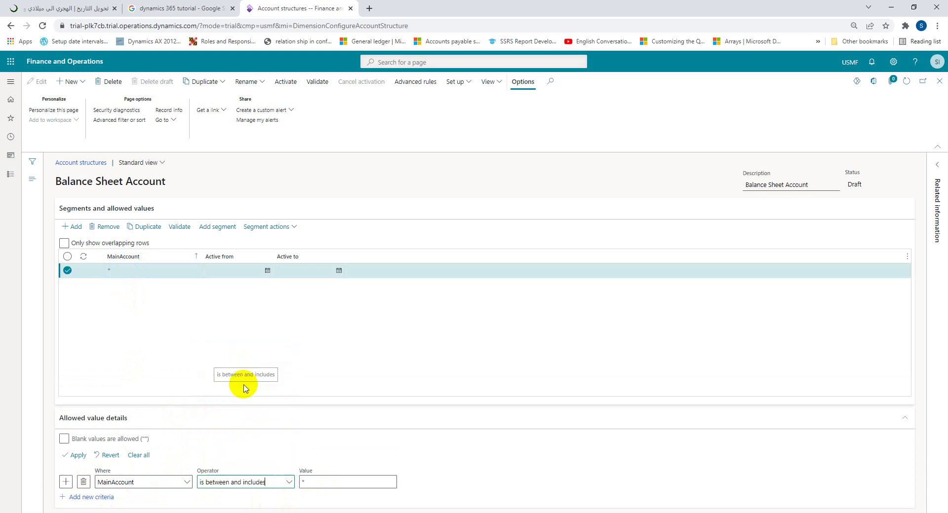
{"action": "left_click", "coordinate": [318, 483]}
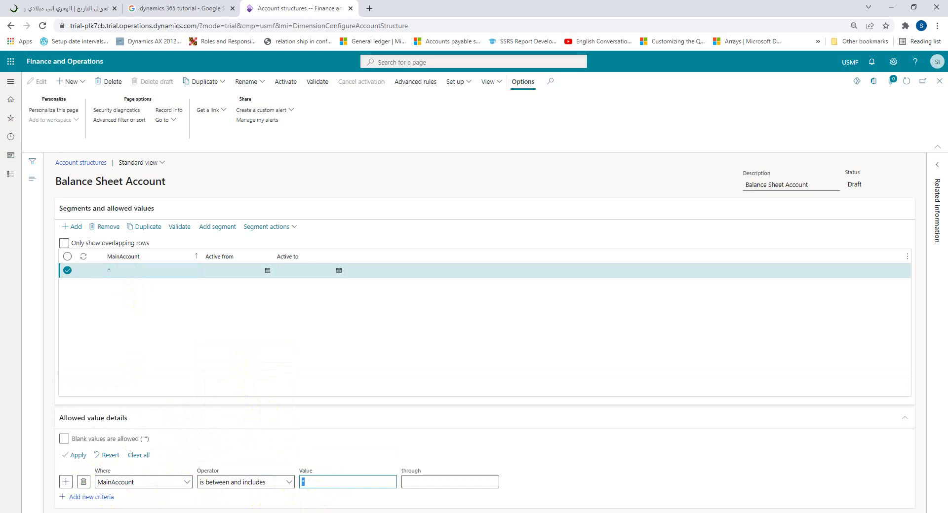
{"action": "key", "text": "Tab"}
{"action": "left_click", "coordinate": [304, 483]}
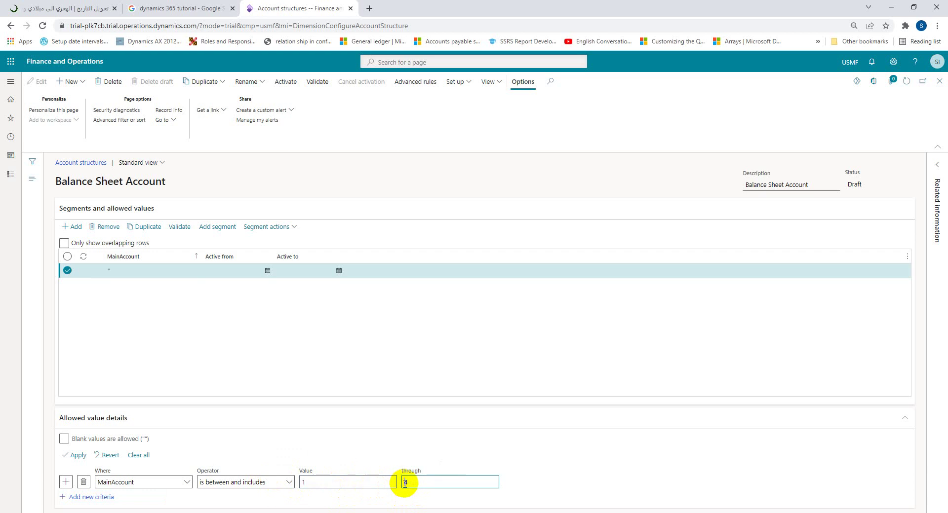
{"action": "left_click_drag", "start_coordinate": [404, 484], "coordinate": [410, 485]}
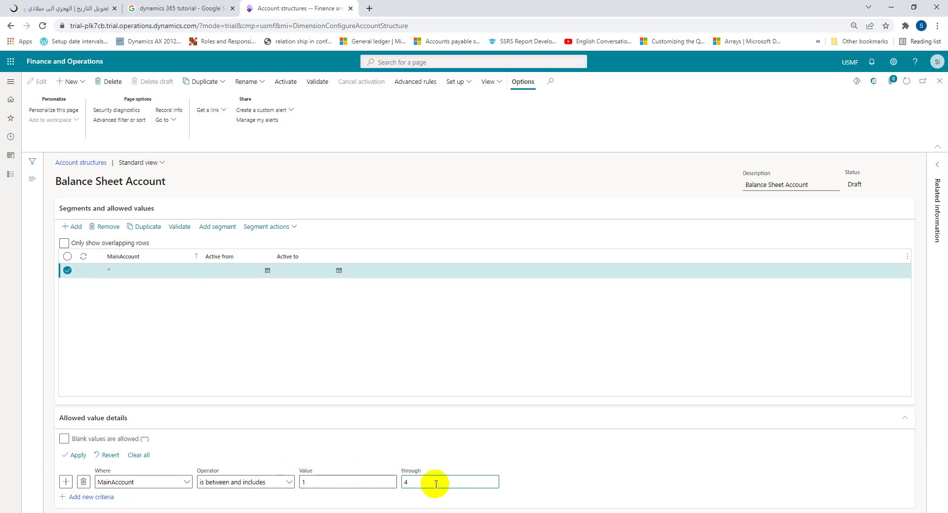
{"action": "left_click", "coordinate": [390, 484]}
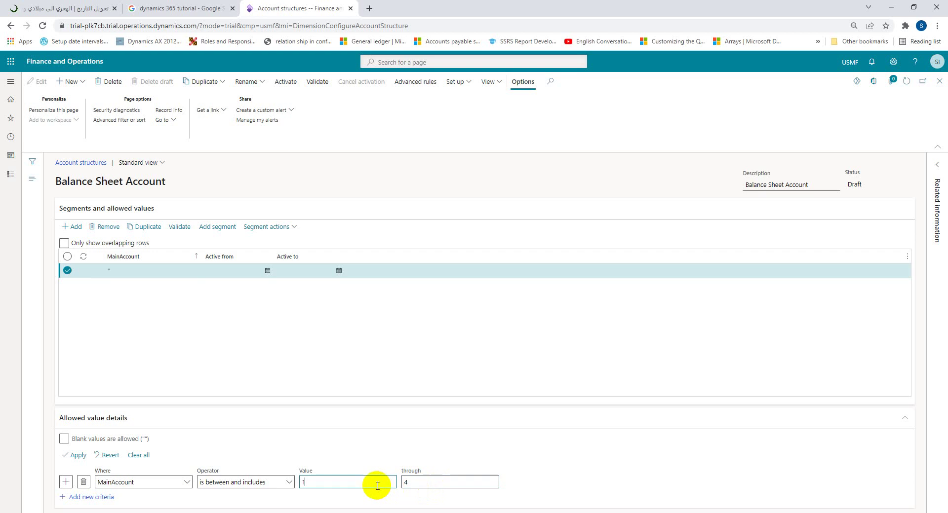
{"action": "left_click", "coordinate": [410, 482]}
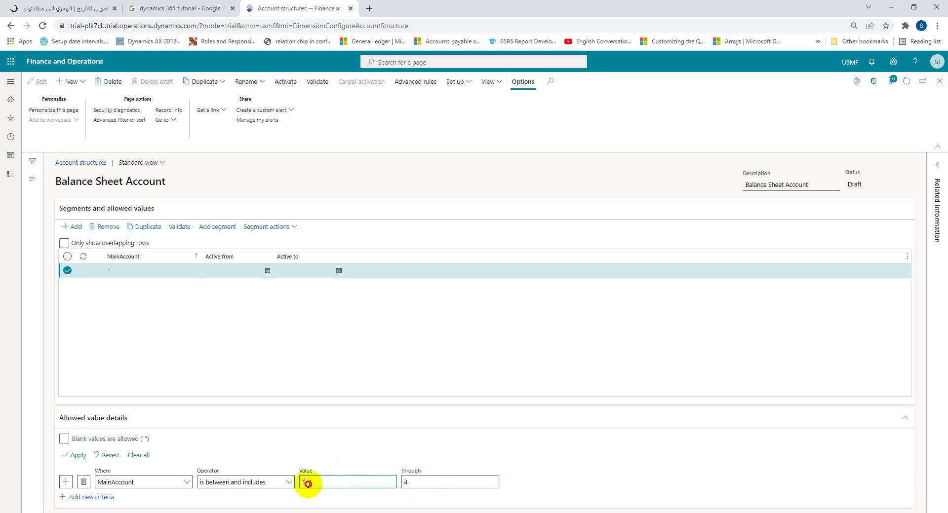
{"action": "left_click", "coordinate": [176, 299]}
{"action": "left_click", "coordinate": [151, 273]}
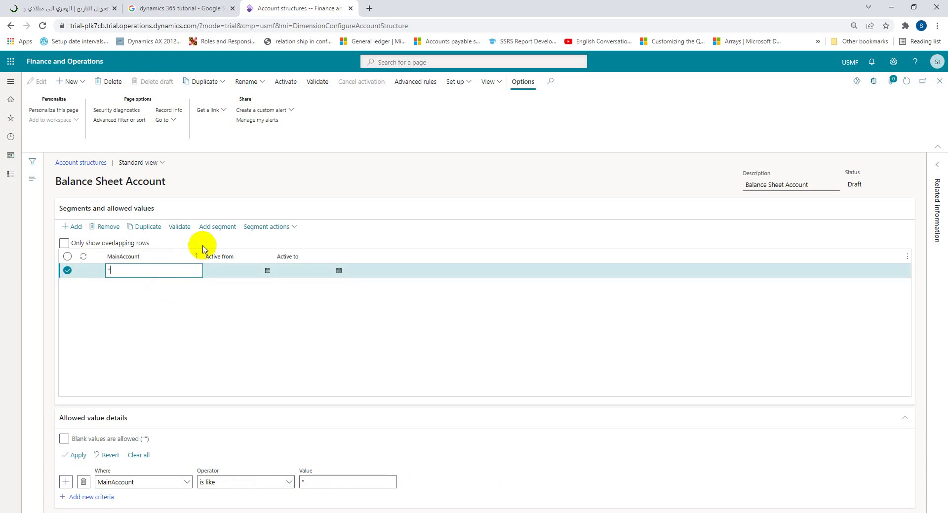
- Add Department as a segment of the Balance Sheet Account structure
{"action": "left_click", "coordinate": [217, 236]}
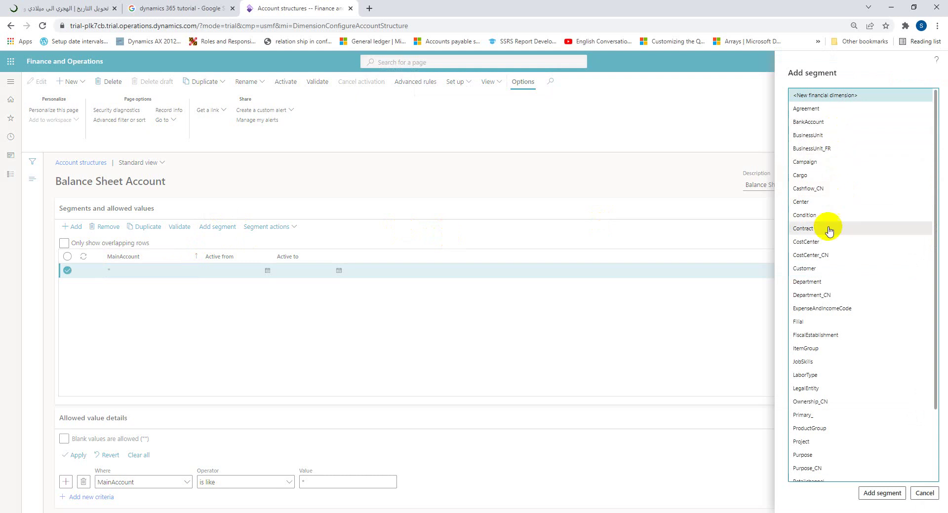
{"action": "scroll", "coordinate": [835, 251], "scroll_direction": "down", "scroll_amount": 3}
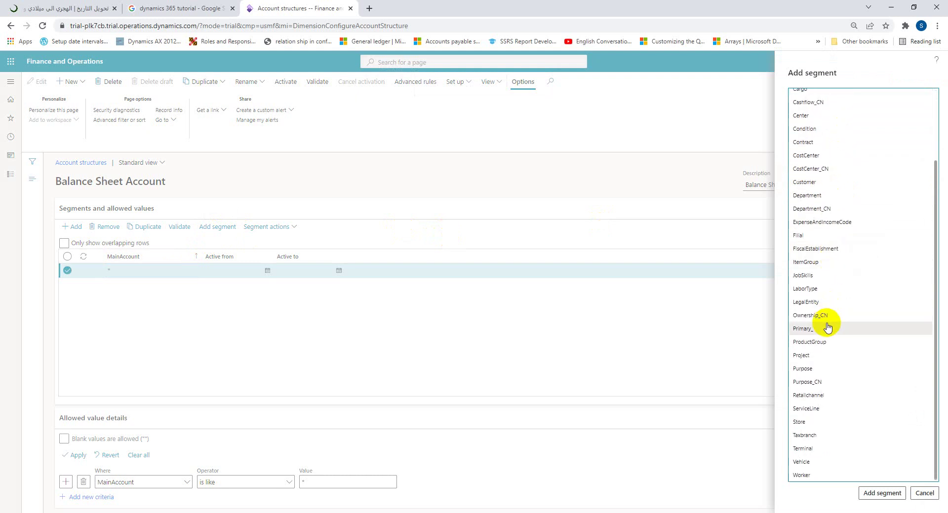
{"action": "scroll", "coordinate": [833, 314], "scroll_direction": "up", "scroll_amount": 1}
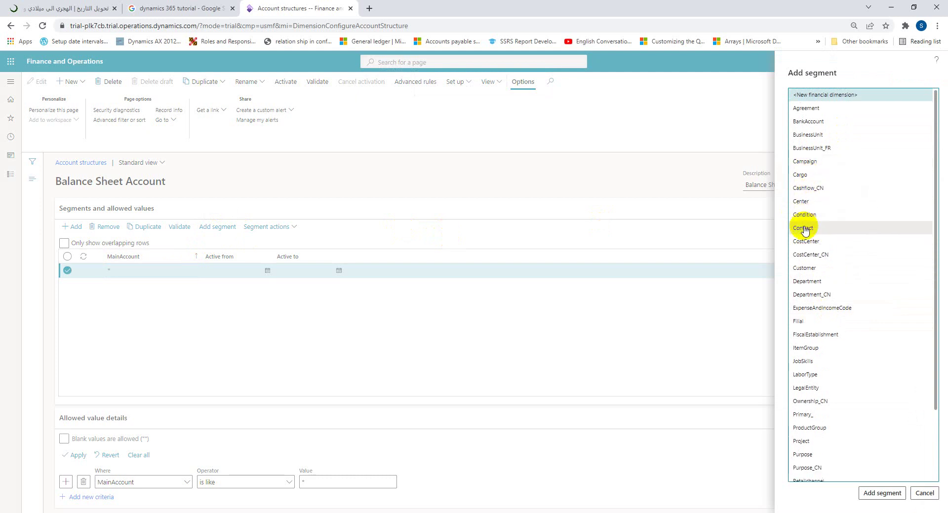
{"action": "scroll", "coordinate": [797, 217], "scroll_direction": "down", "scroll_amount": 2}
{"action": "left_click", "coordinate": [797, 196]}
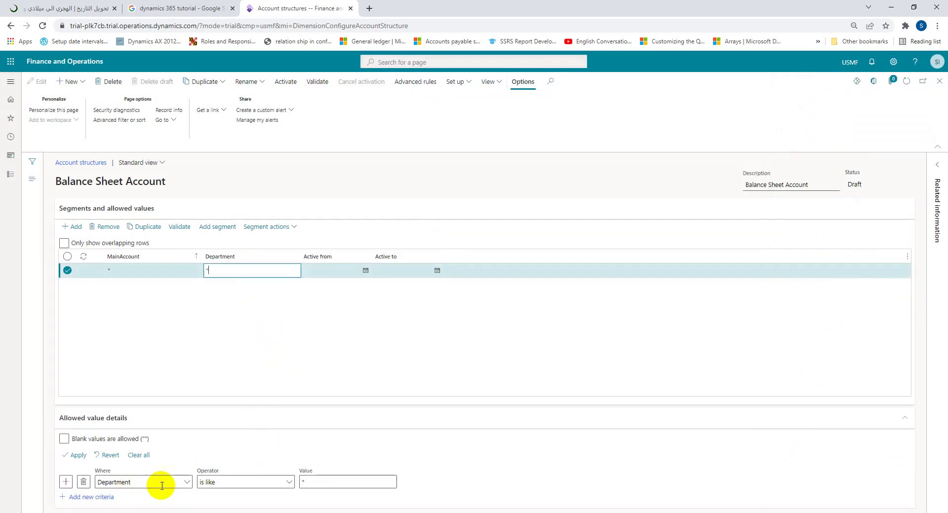
- Duplicate the Account structures page in a second browser tab and go to the dashboard there
{"action": "left_click", "coordinate": [332, 483]}
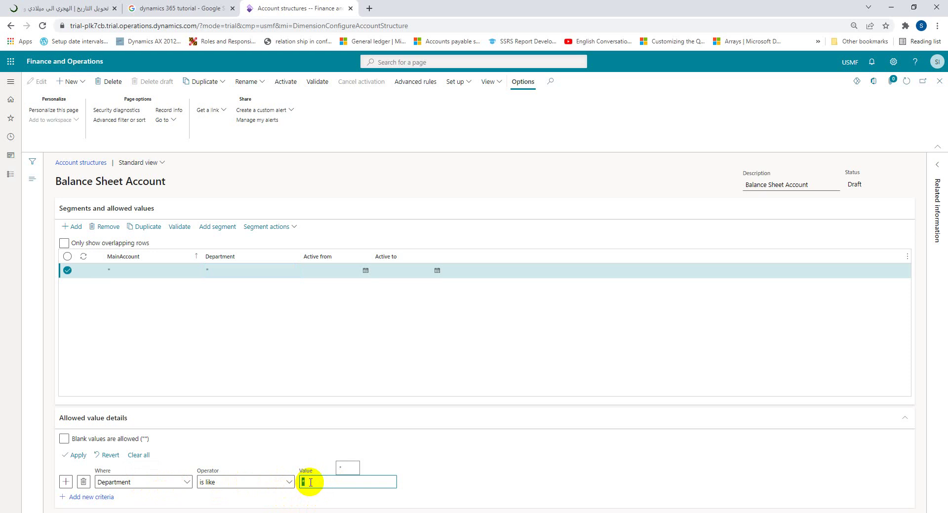
{"action": "right_click", "coordinate": [313, 8]}
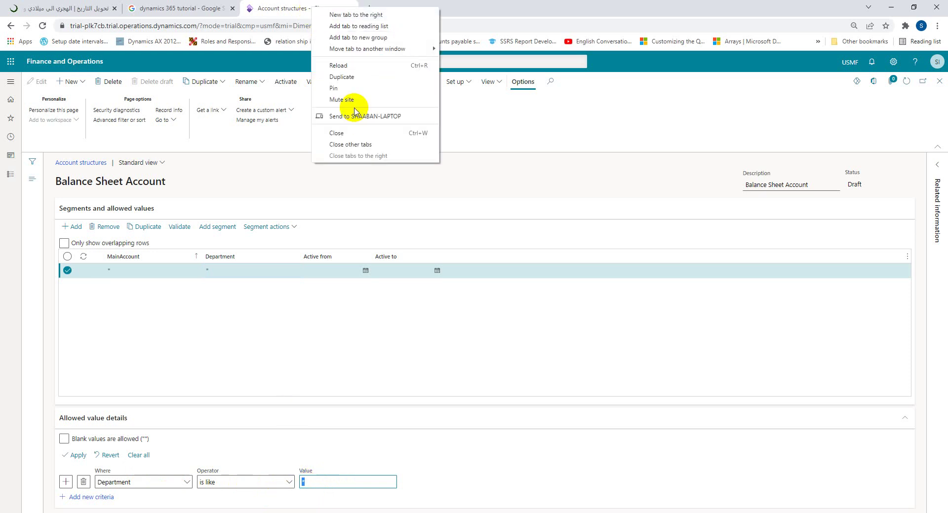
{"action": "left_click", "coordinate": [348, 76]}
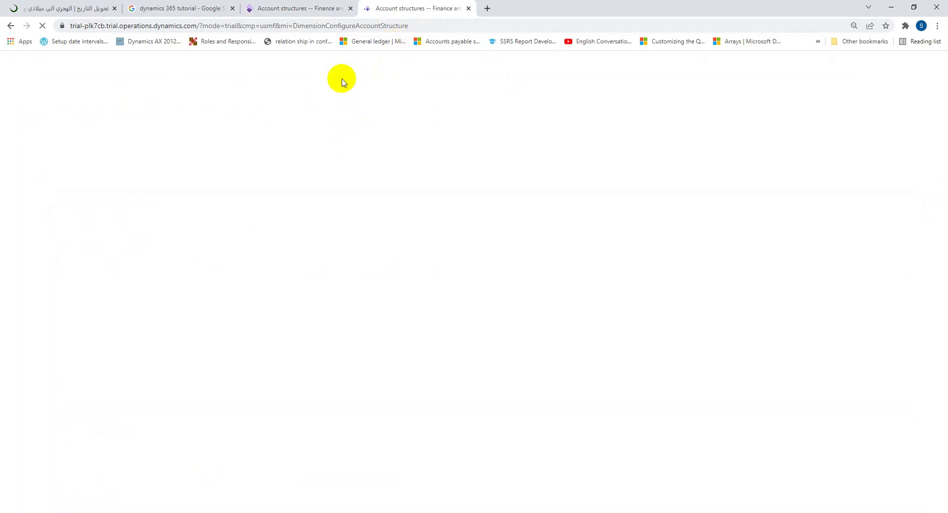
{"action": "left_click", "coordinate": [286, 8]}
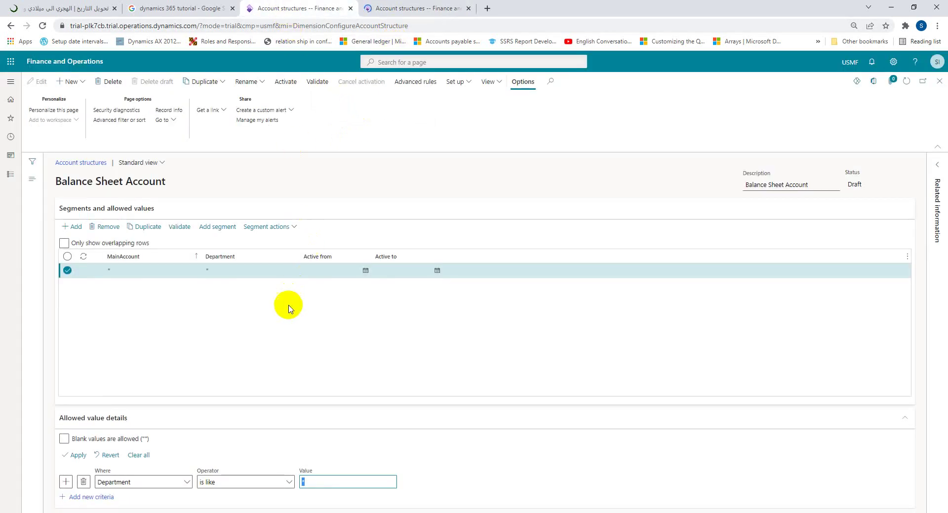
{"action": "left_click", "coordinate": [392, 9]}
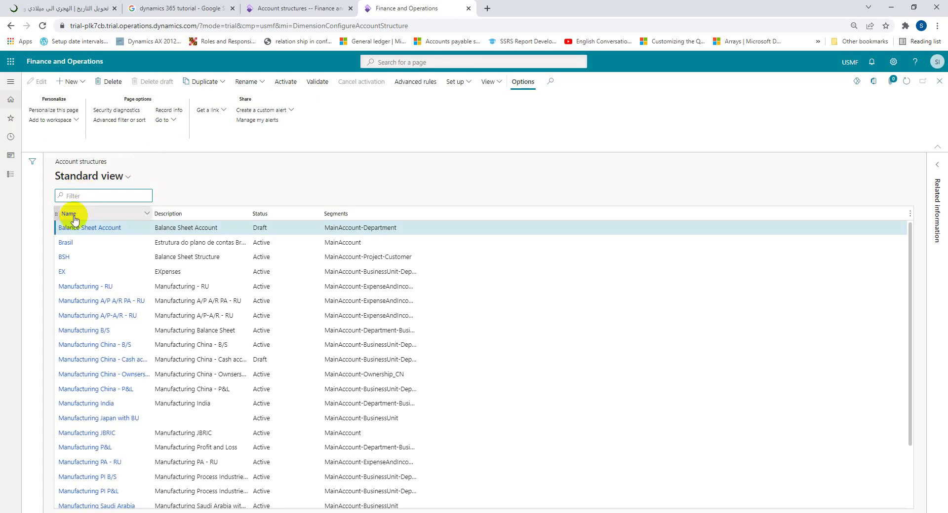
{"action": "left_click", "coordinate": [74, 61]}
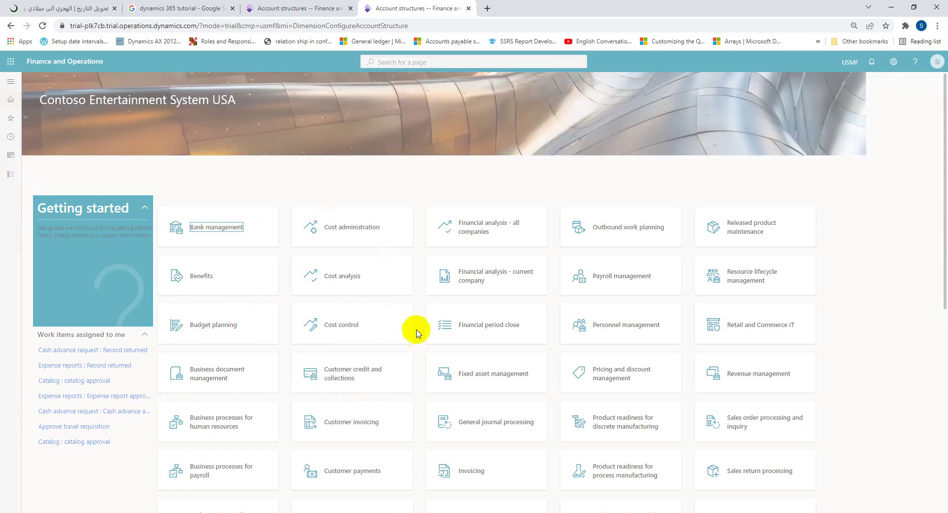
- Dismiss the Getting Started tip and open Financial dimensions under the General ledger chart of accounts dimensions
{"action": "left_click", "coordinate": [467, 326]}
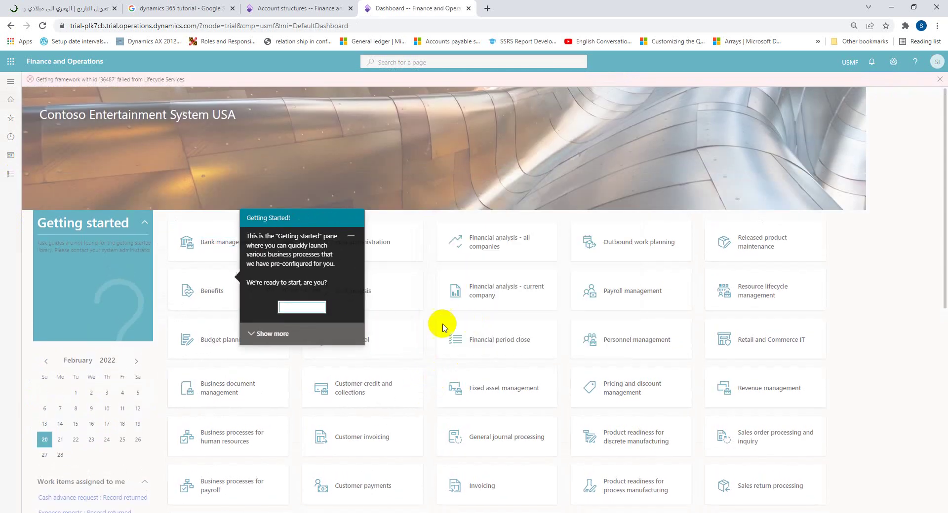
{"action": "left_click", "coordinate": [278, 332]}
{"action": "left_click", "coordinate": [10, 176]}
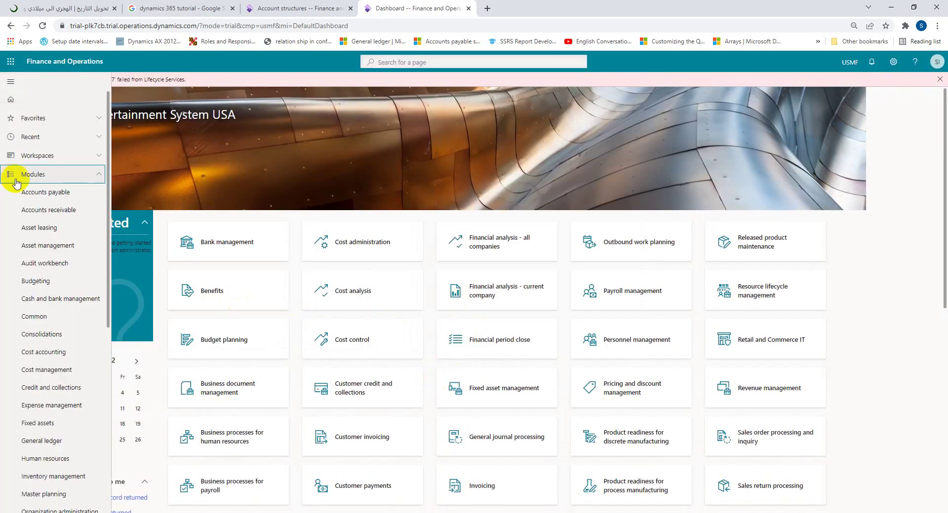
{"action": "scroll", "coordinate": [70, 245], "scroll_direction": "down", "scroll_amount": 3}
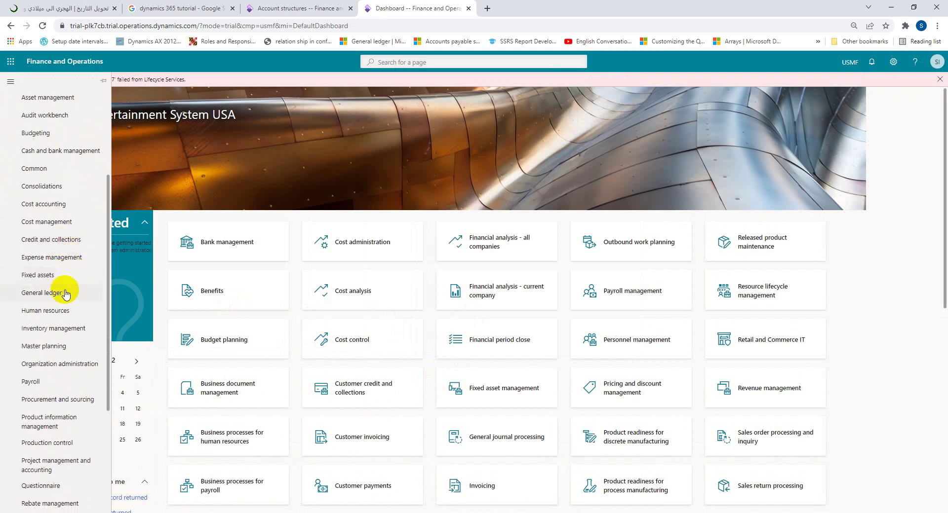
{"action": "left_click", "coordinate": [65, 294]}
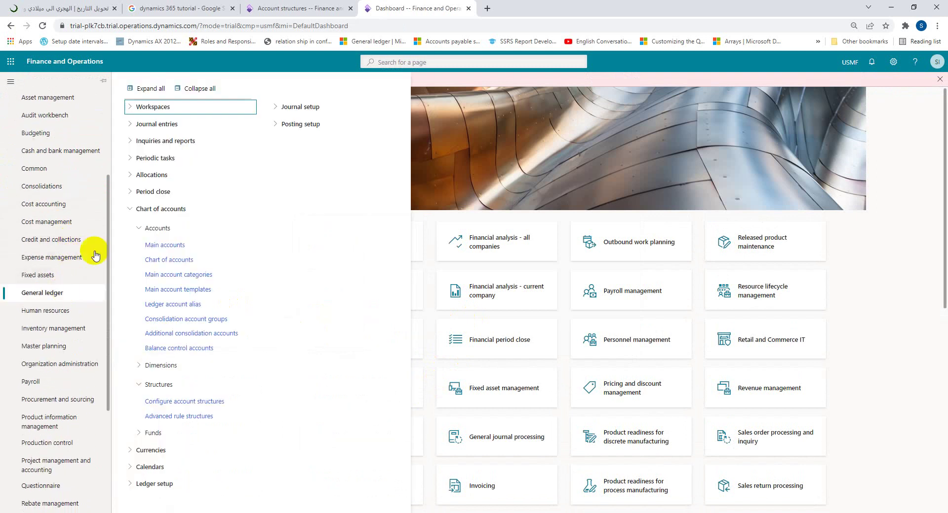
{"action": "left_click", "coordinate": [190, 88]}
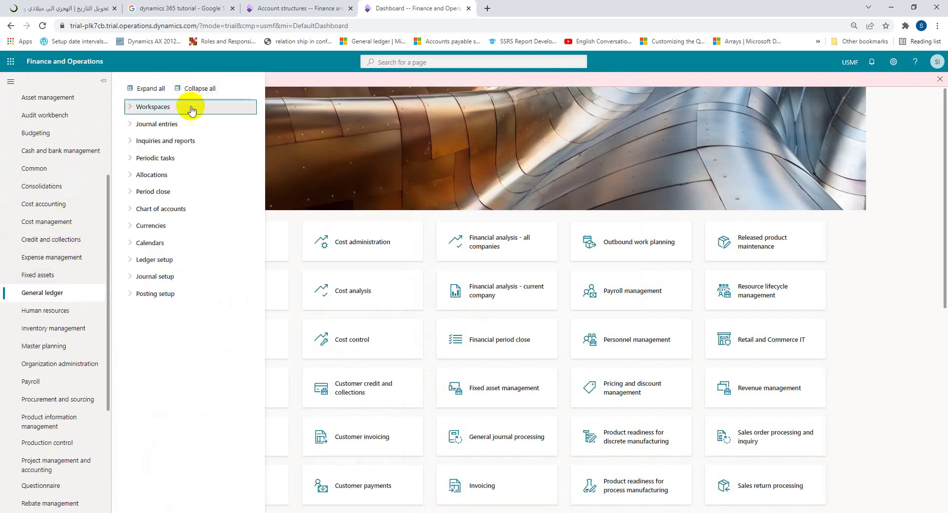
{"action": "left_click", "coordinate": [170, 210]}
{"action": "left_click", "coordinate": [174, 242]}
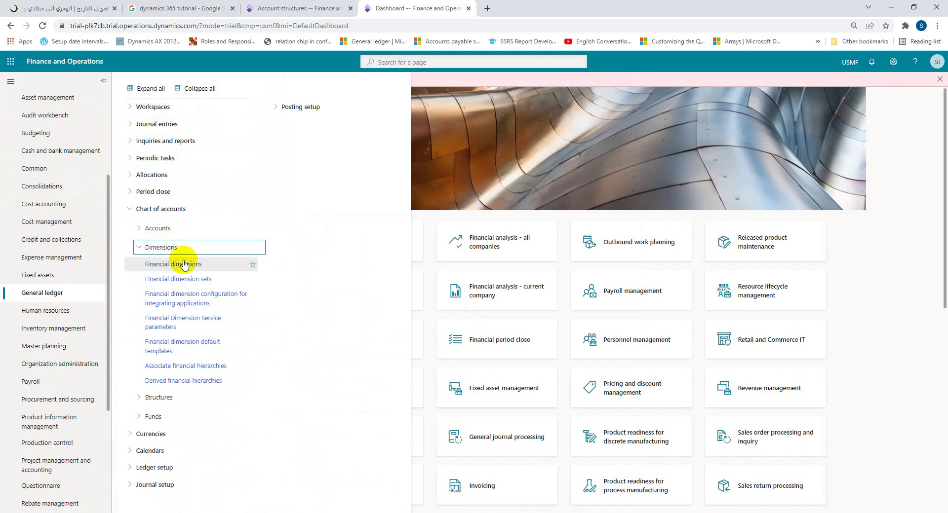
{"action": "key", "text": "Escape"}
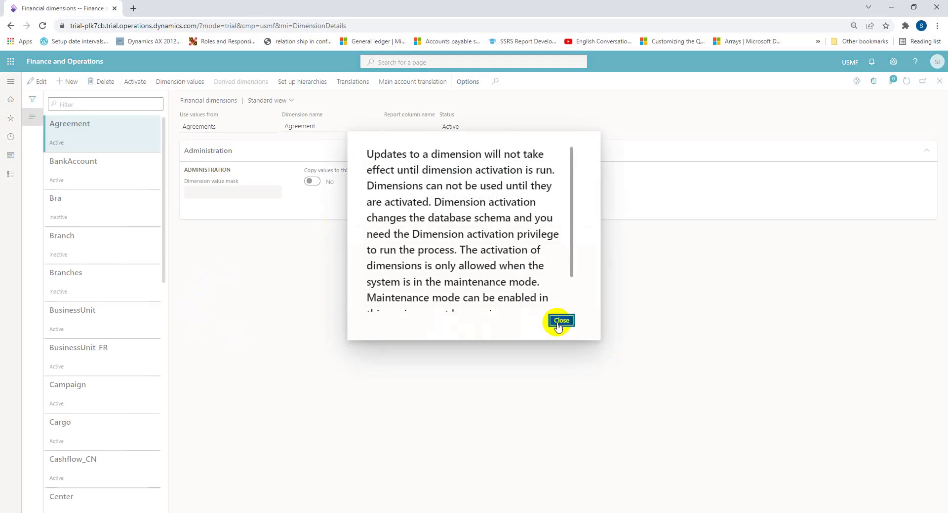
- Close the dimension activation notice and open the dimension values of Department
{"action": "left_click", "coordinate": [560, 320]}
{"action": "scroll", "coordinate": [102, 358], "scroll_direction": "down", "scroll_amount": 3}
{"action": "scroll", "coordinate": [103, 357], "scroll_direction": "down", "scroll_amount": 5}
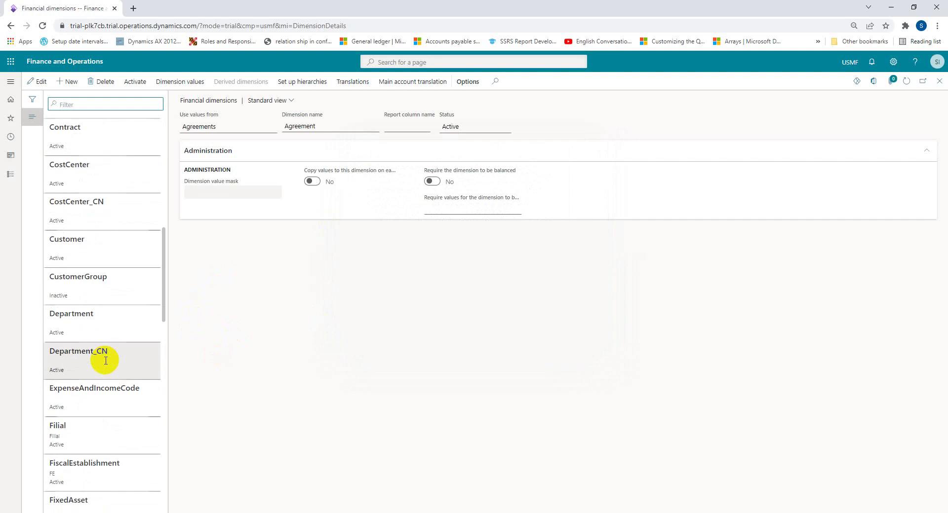
{"action": "left_click", "coordinate": [105, 323]}
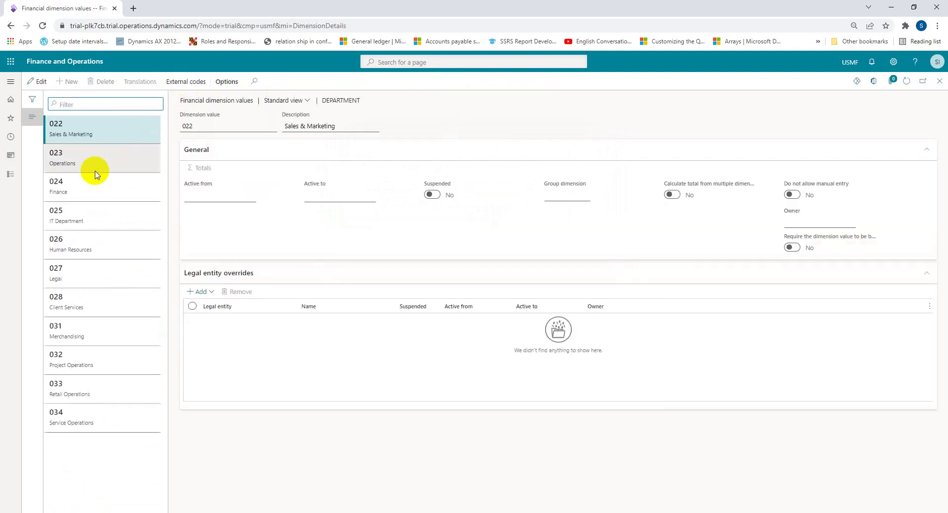
- Copy the Sales & Marketing dimension value 022 and paste it as the Department criterion's value in the Balance Sheet Account structure
{"action": "left_click", "coordinate": [185, 127]}
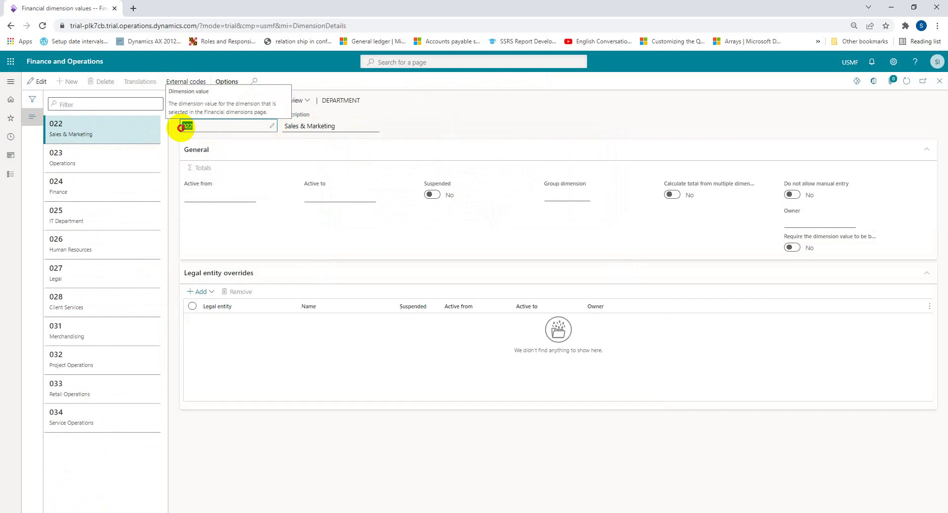
{"action": "right_click", "coordinate": [185, 127]}
{"action": "left_click", "coordinate": [204, 136]}
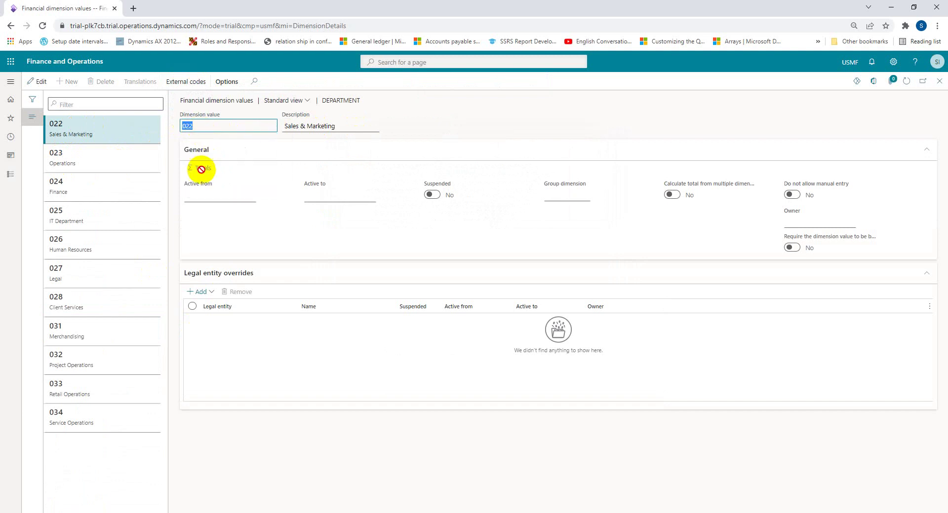
{"action": "key", "text": "alt+Tab"}
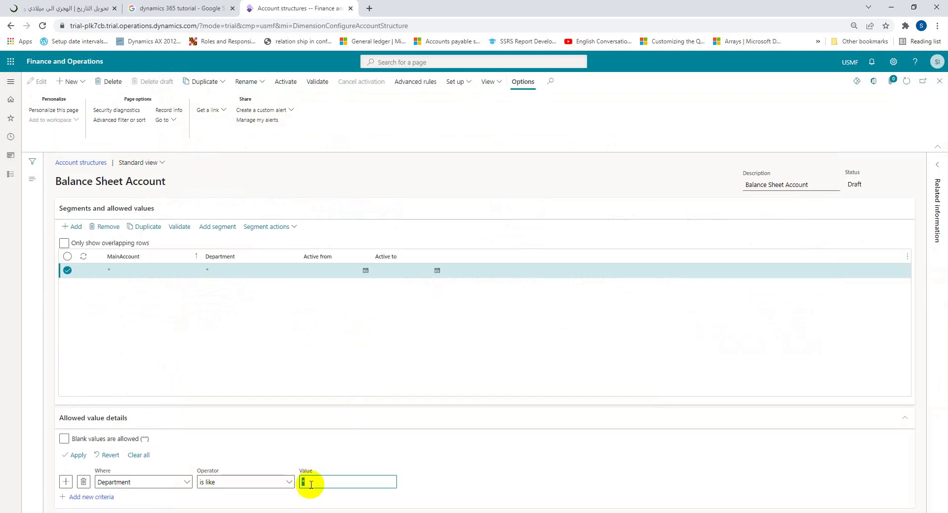
{"action": "key", "text": "ctrl+v"}
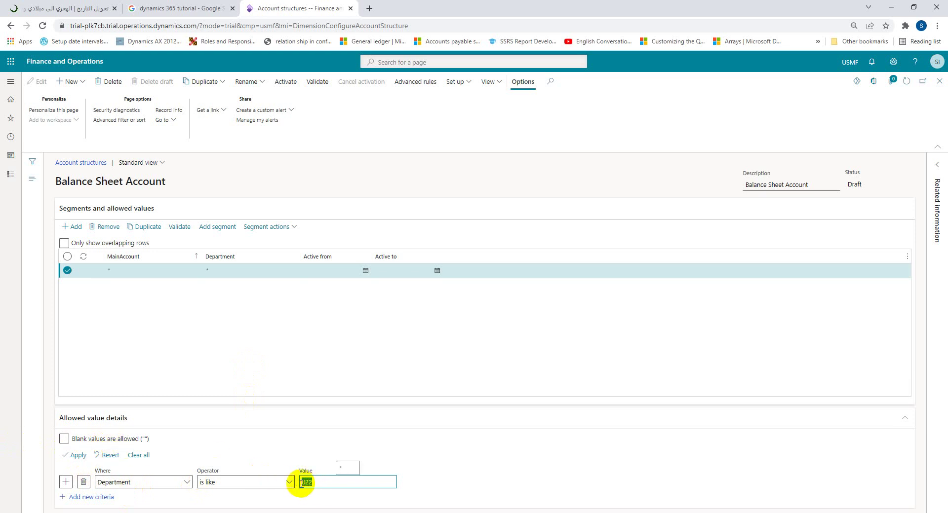
- Apply the Department criterion "is like" 022 to the account structure row, leaving blank values disallowed
{"action": "left_click", "coordinate": [66, 440]}
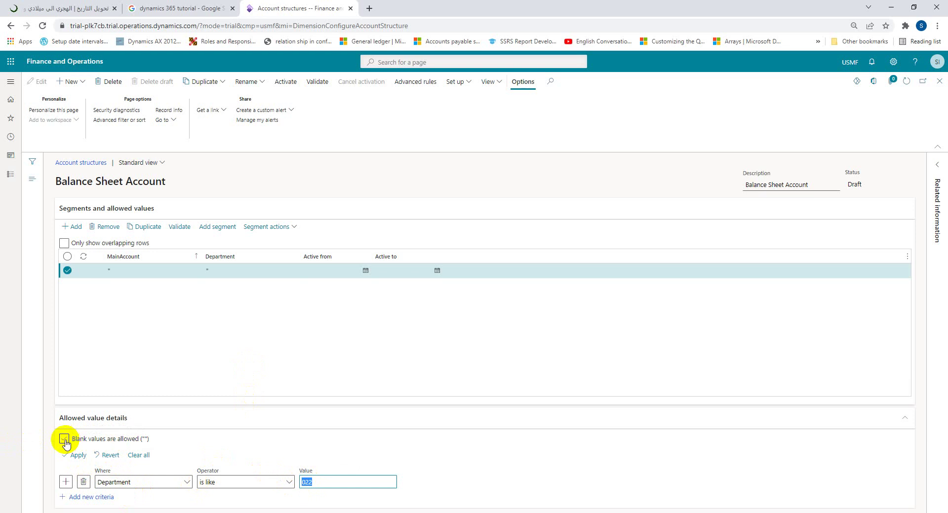
{"action": "left_click", "coordinate": [112, 447]}
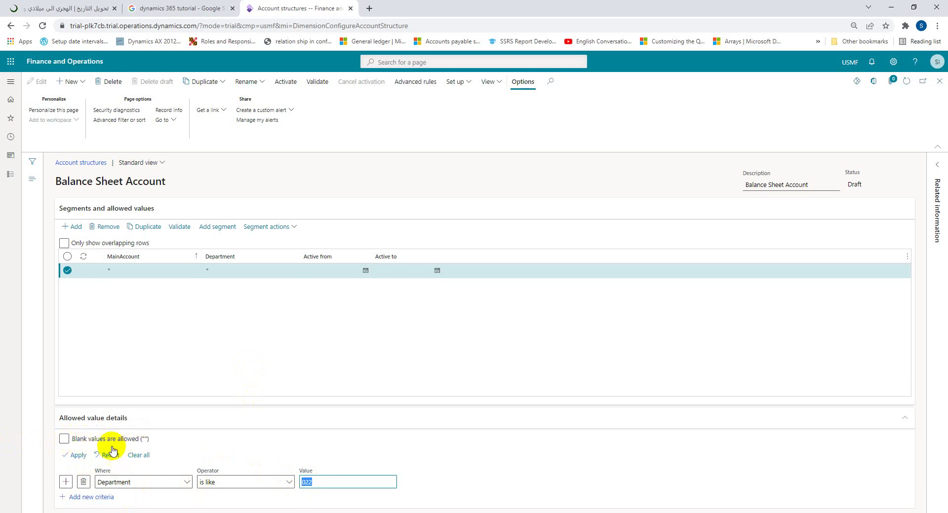
{"action": "left_click", "coordinate": [78, 455]}
{"action": "left_click", "coordinate": [233, 269]}
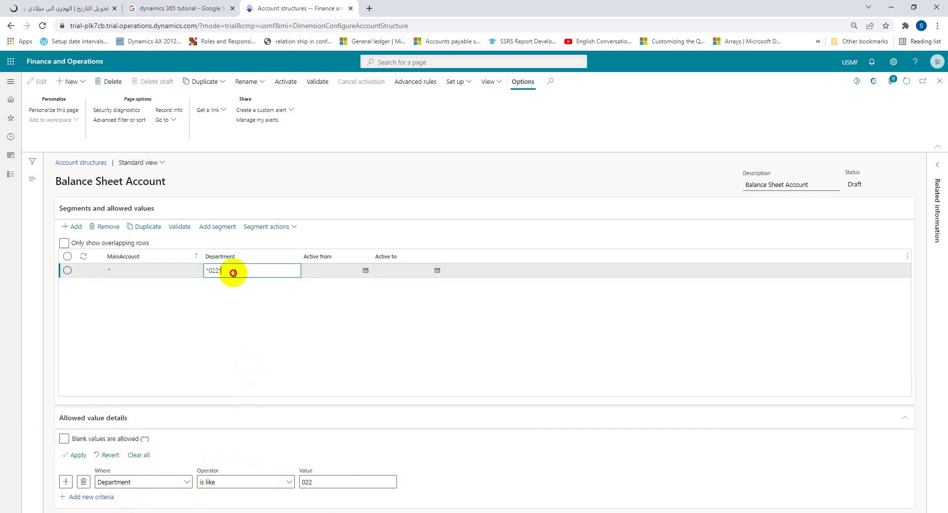
- Set the MainAccount criterion to "is between and includes" 1 through 4, apply it, and check both segments' allowed values
{"action": "left_click", "coordinate": [175, 271]}
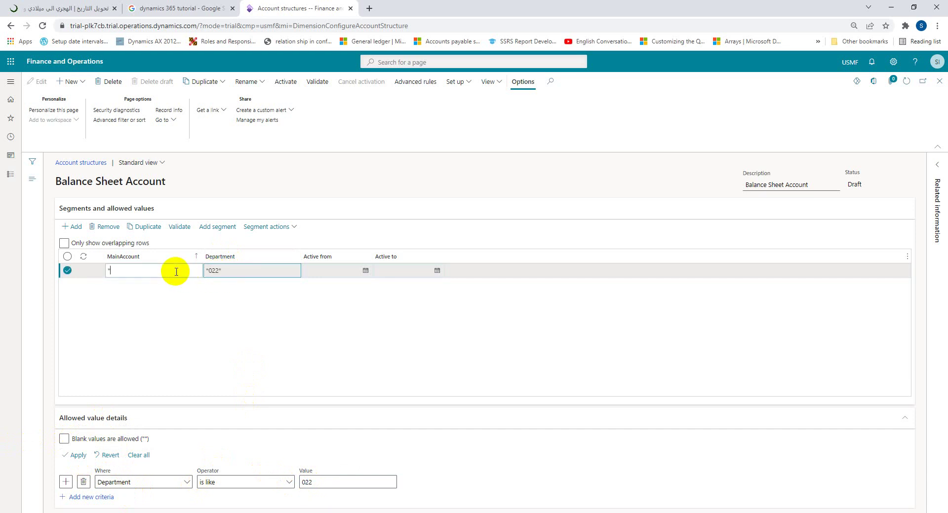
{"action": "left_click", "coordinate": [234, 271]}
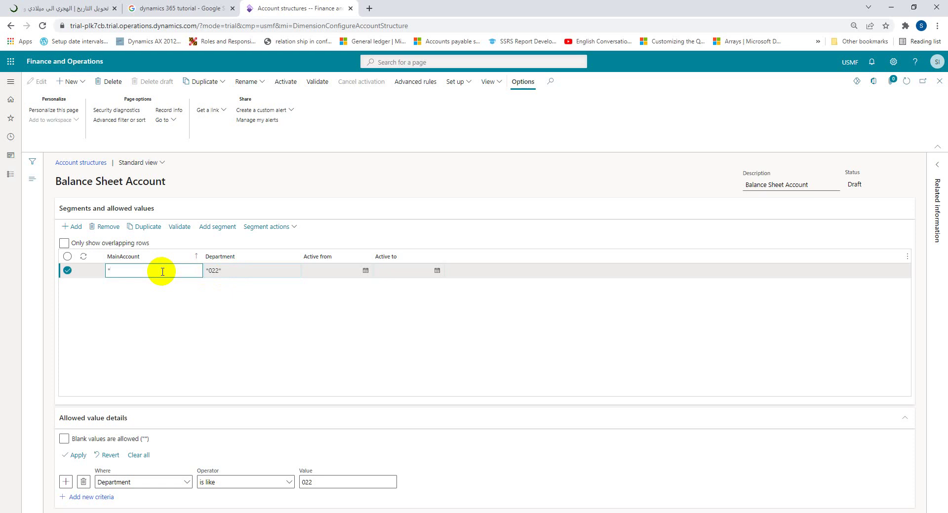
{"action": "left_click", "coordinate": [287, 482]}
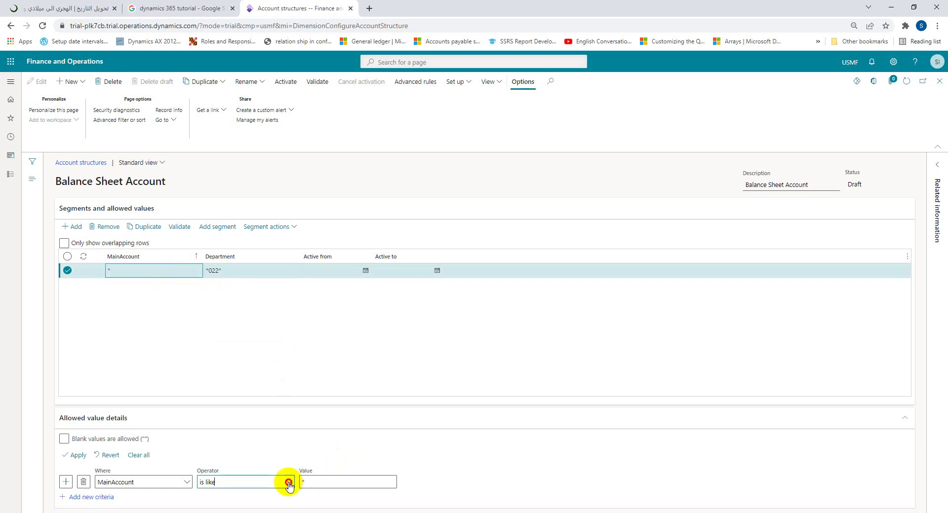
{"action": "left_click", "coordinate": [250, 390]}
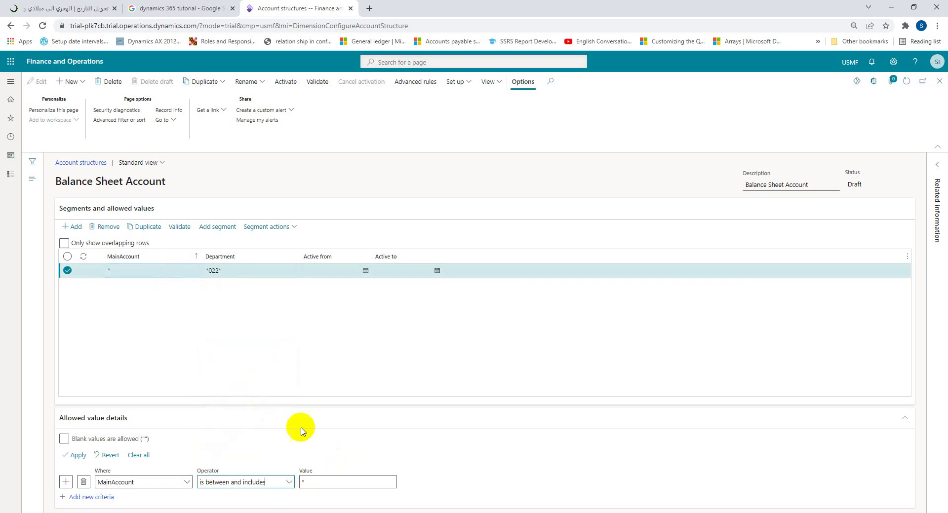
{"action": "left_click", "coordinate": [341, 482]}
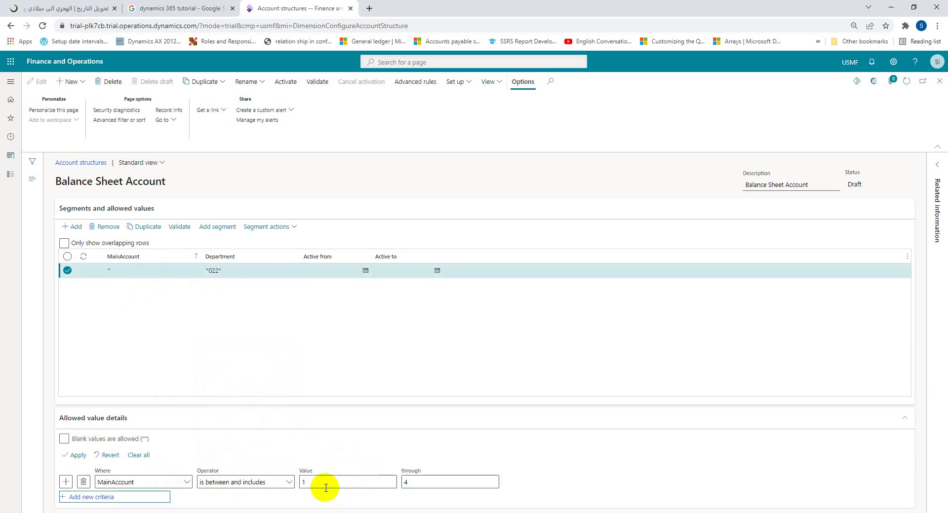
{"action": "left_click", "coordinate": [79, 455]}
{"action": "left_click", "coordinate": [136, 275]}
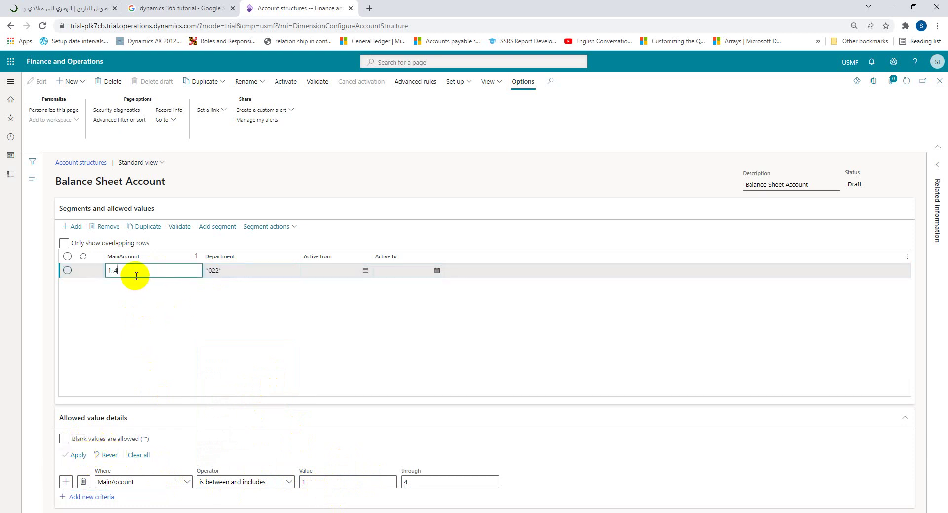
{"action": "left_click_drag", "start_coordinate": [130, 272], "coordinate": [109, 271]}
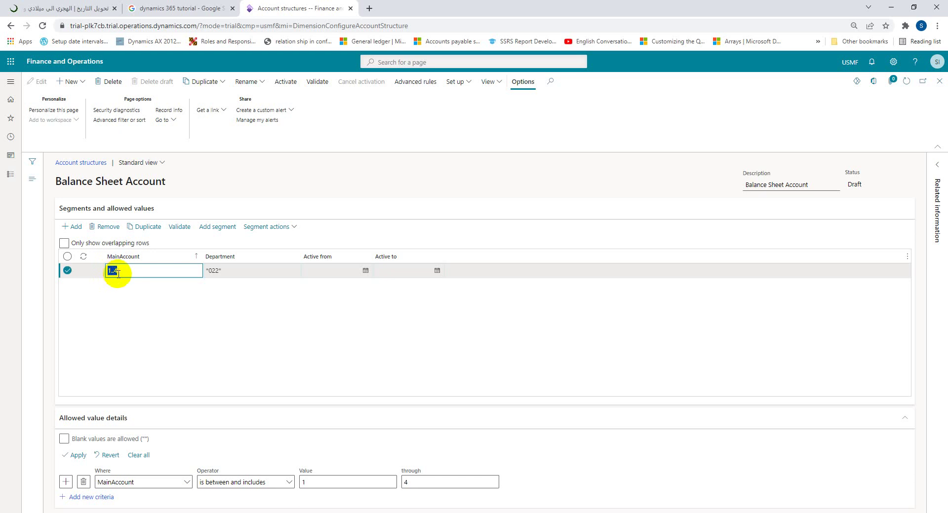
{"action": "left_click", "coordinate": [240, 268]}
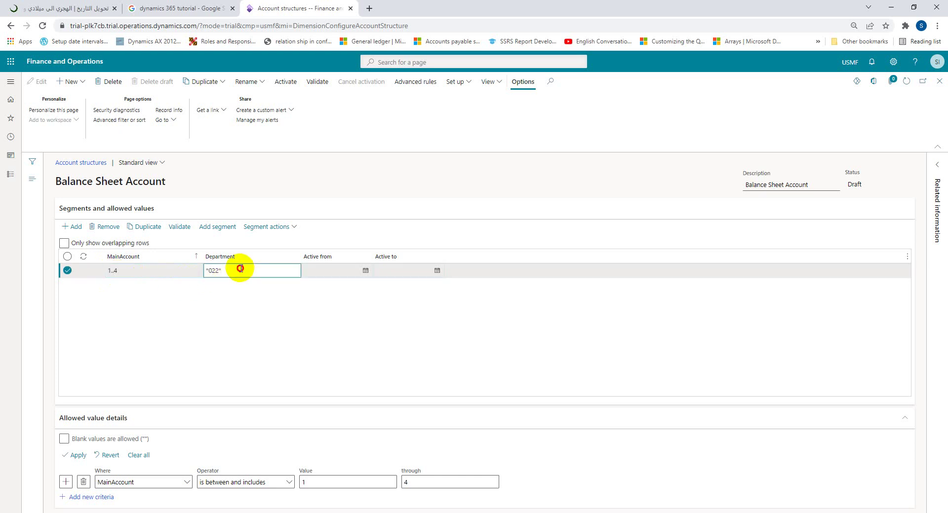
{"action": "left_click_drag", "start_coordinate": [241, 268], "coordinate": [205, 270]}
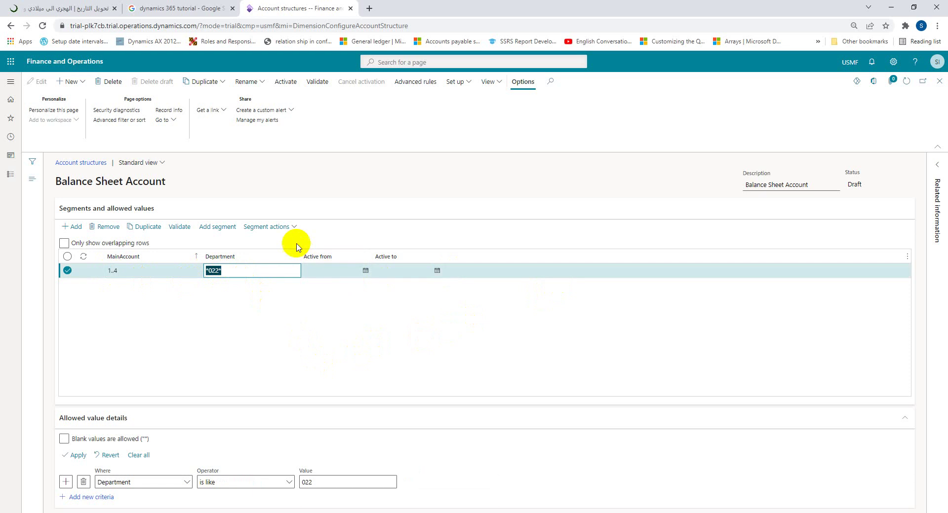
- Add BusinessUnit as a segment of the Balance Sheet Account structure, keeping * as its allowed value
{"action": "left_click", "coordinate": [233, 234]}
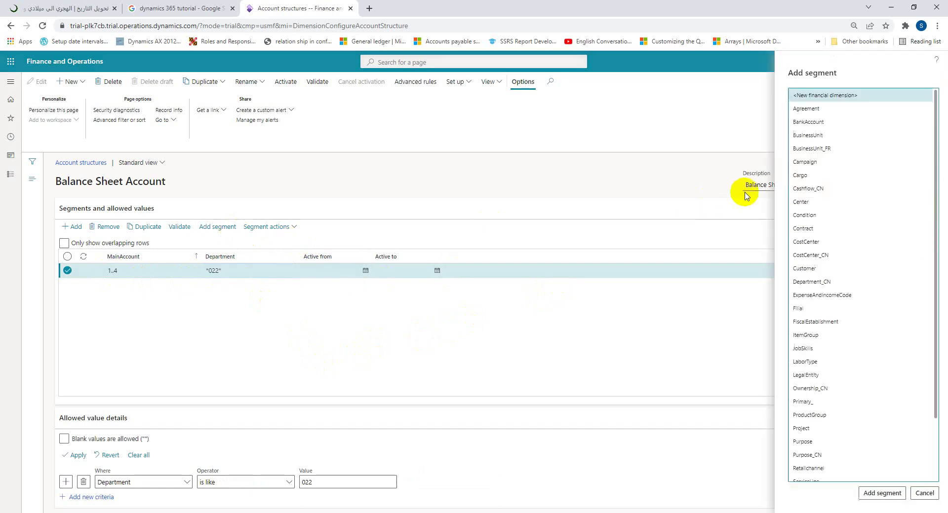
{"action": "left_click", "coordinate": [800, 137]}
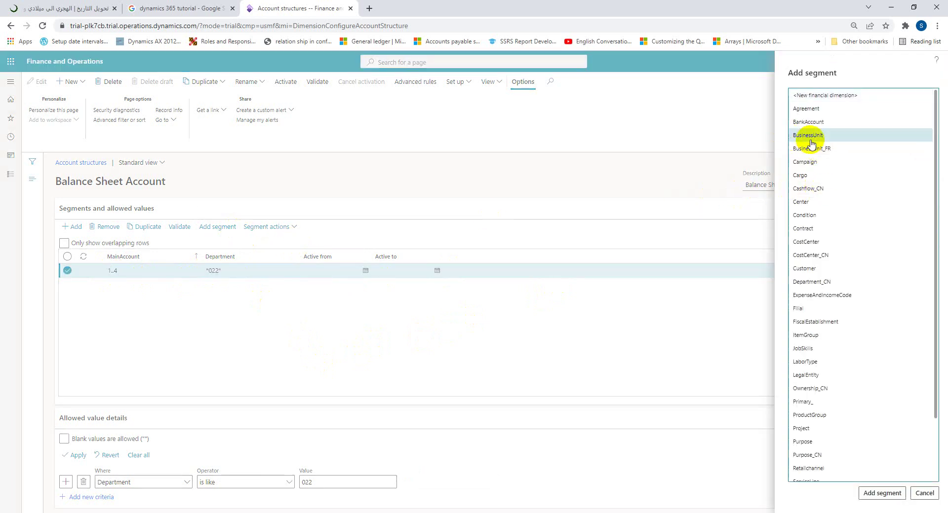
{"action": "left_click", "coordinate": [866, 493]}
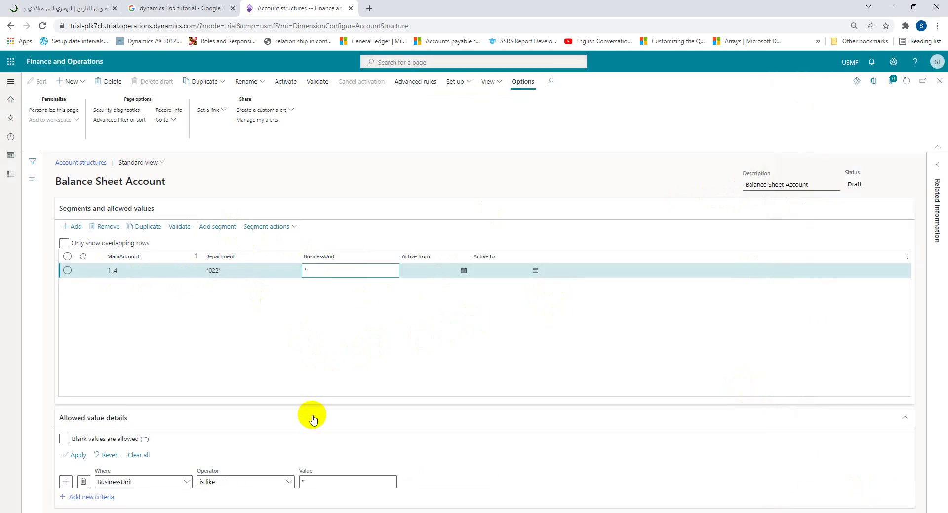
{"action": "left_click", "coordinate": [330, 480]}
{"action": "left_click", "coordinate": [308, 481]}
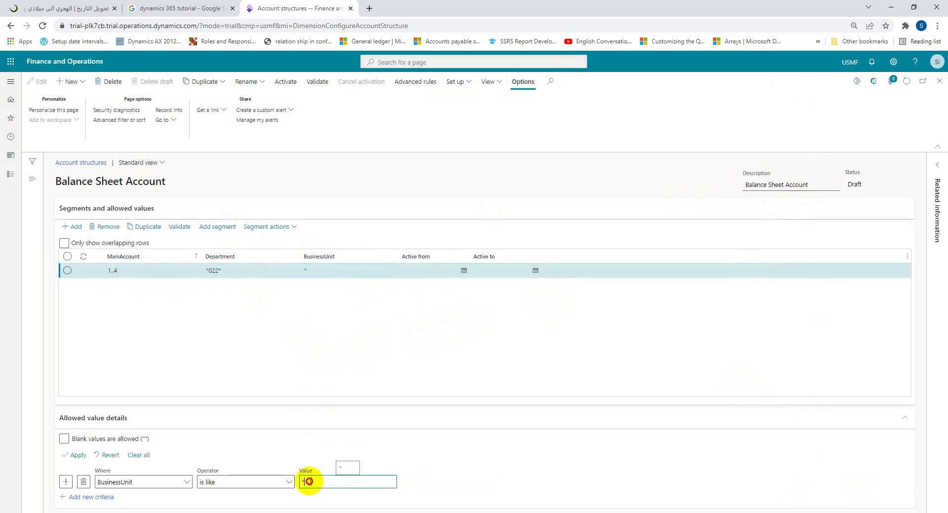
{"action": "left_click", "coordinate": [338, 270]}
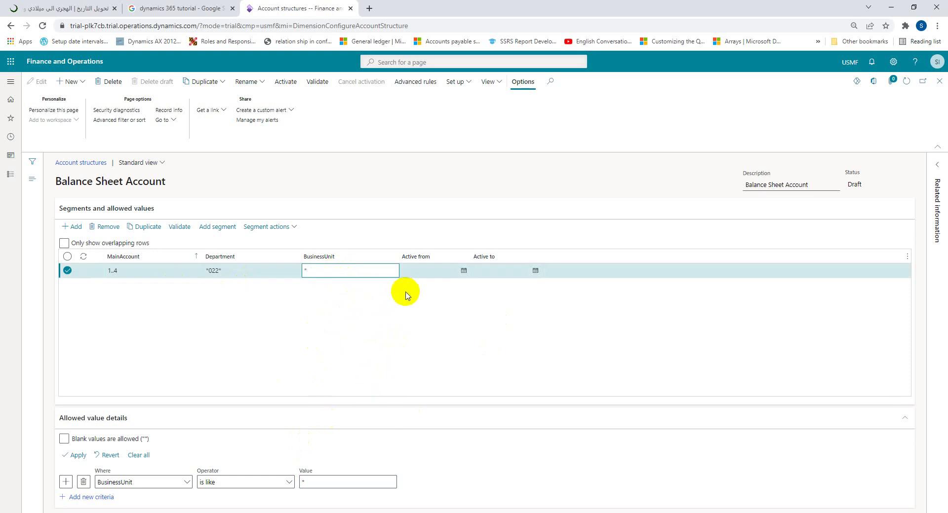
- Activate the Balance Sheet Account structure as a background batch job and close the Account structures pages
{"action": "left_click", "coordinate": [295, 87]}
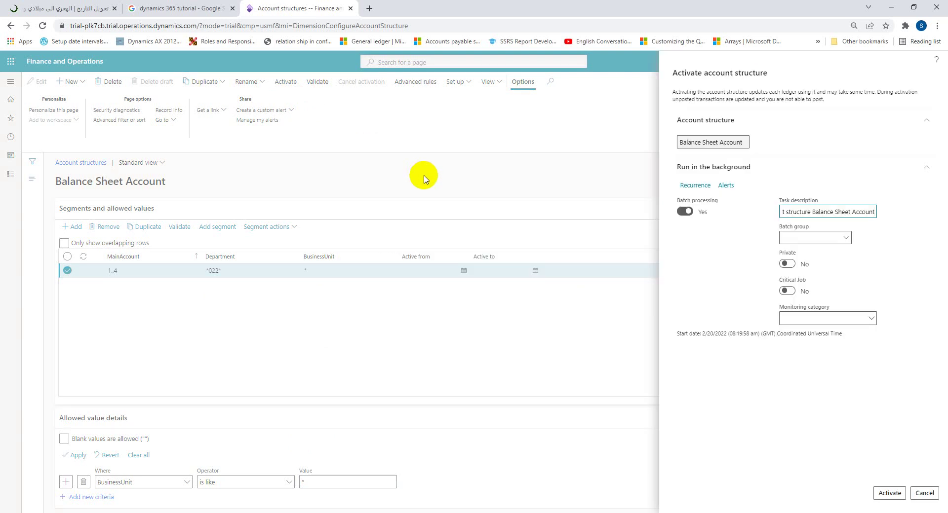
{"action": "left_click", "coordinate": [889, 493]}
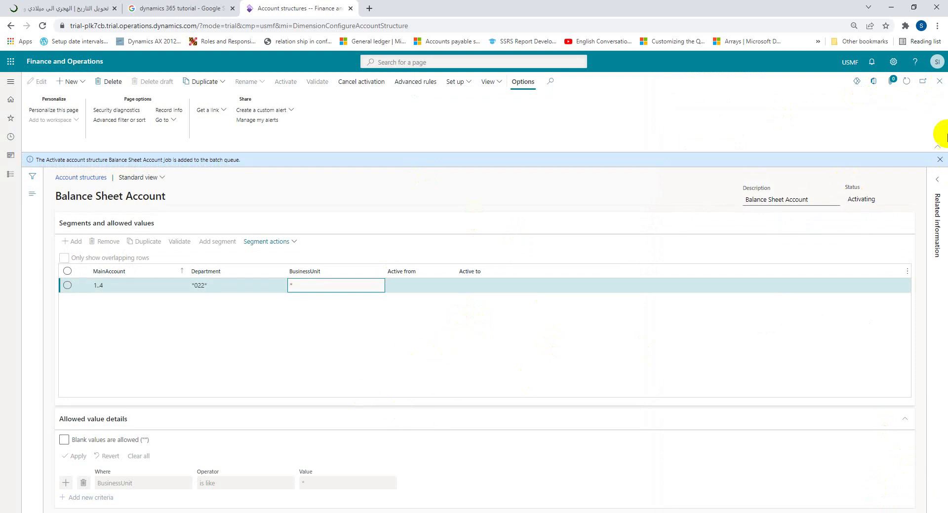
{"action": "left_click", "coordinate": [939, 81]}
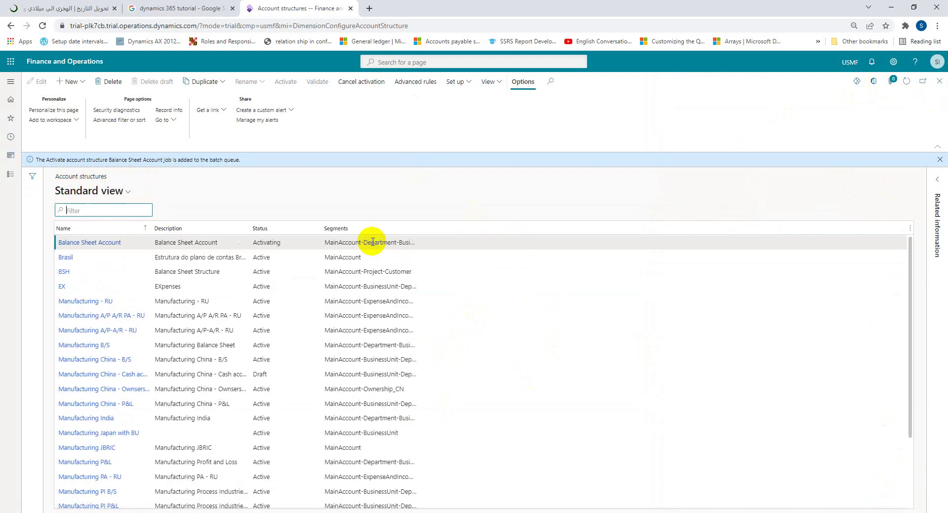
{"action": "left_click", "coordinate": [939, 81]}
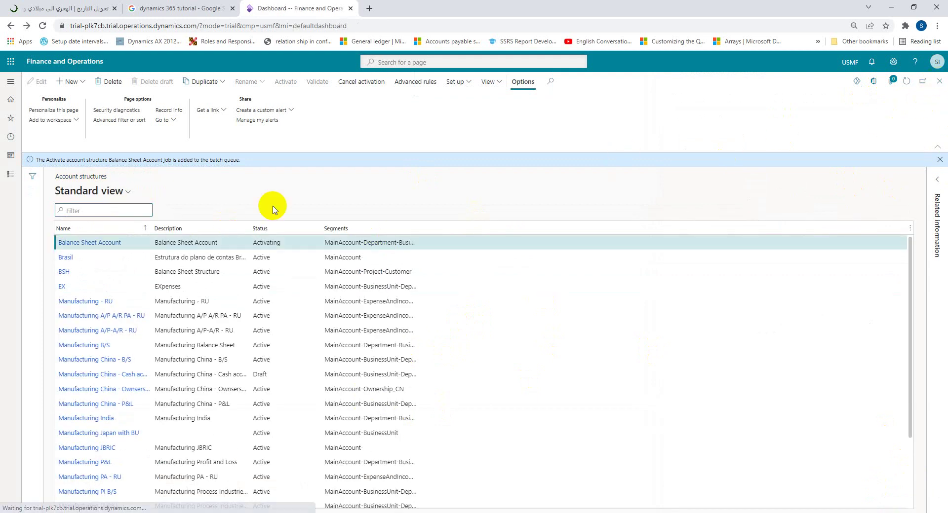
- Open General journals from the General ledger journal entries
{"action": "left_click", "coordinate": [10, 174]}
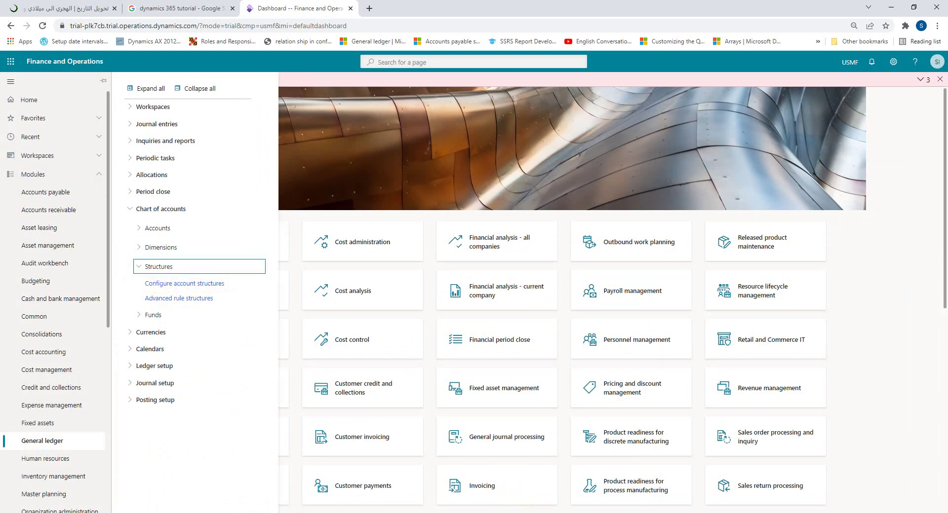
{"action": "key", "text": "Escape"}
{"action": "left_click", "coordinate": [10, 174]}
{"action": "left_click", "coordinate": [277, 144]}
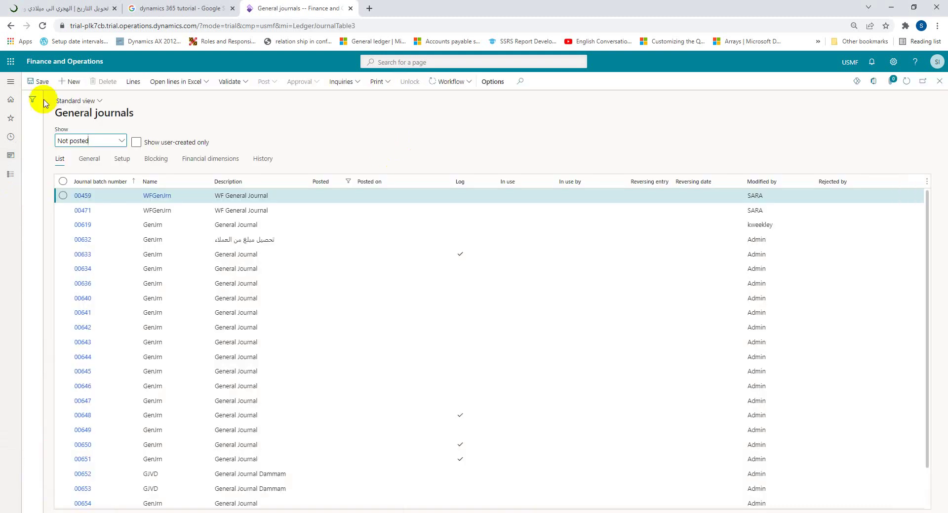
- Create a general journal with the journal name Test and open its lines
{"action": "left_click", "coordinate": [67, 83]}
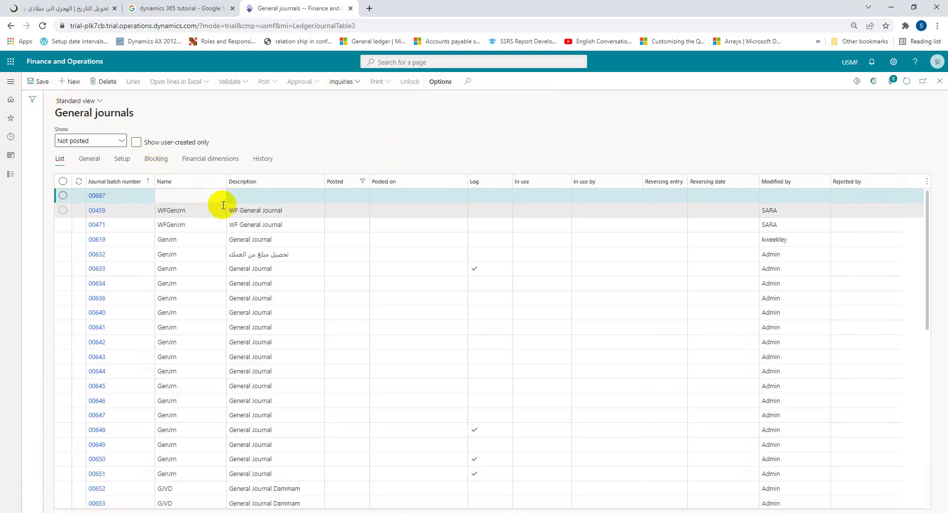
{"action": "left_click", "coordinate": [219, 197]}
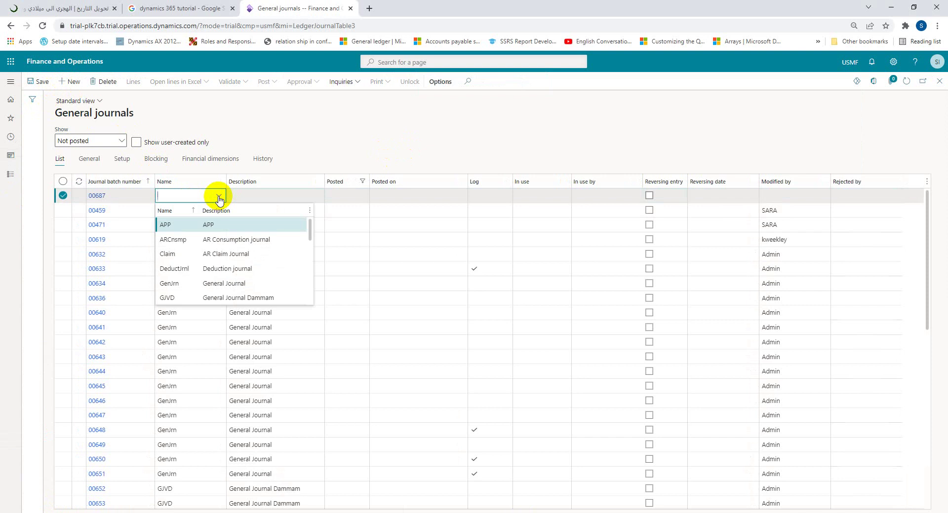
{"action": "scroll", "coordinate": [227, 237], "scroll_direction": "down", "scroll_amount": 5}
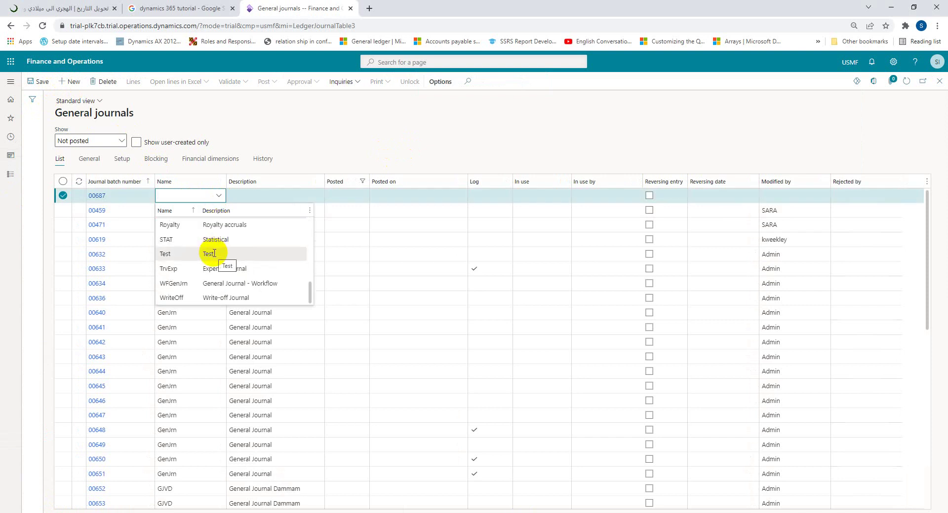
{"action": "left_click", "coordinate": [214, 253]}
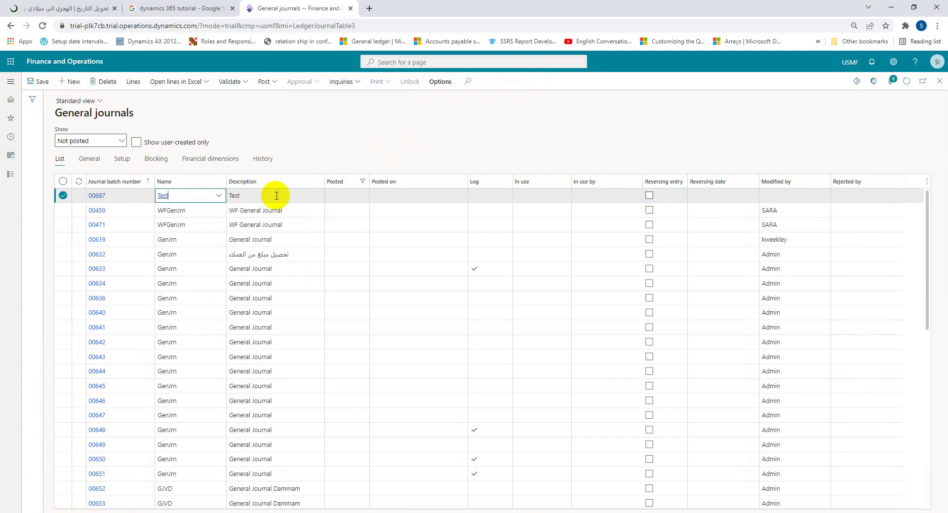
{"action": "left_click", "coordinate": [133, 81]}
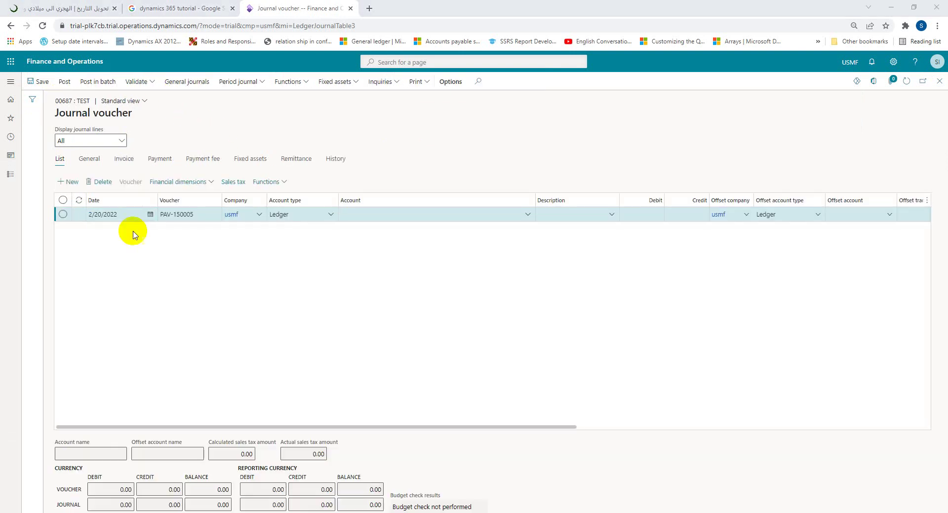
- Set the voucher line's account to main account 130500, Department 022 and BusinessUnit 006, checking the other business unit choices
{"action": "left_click", "coordinate": [352, 214]}
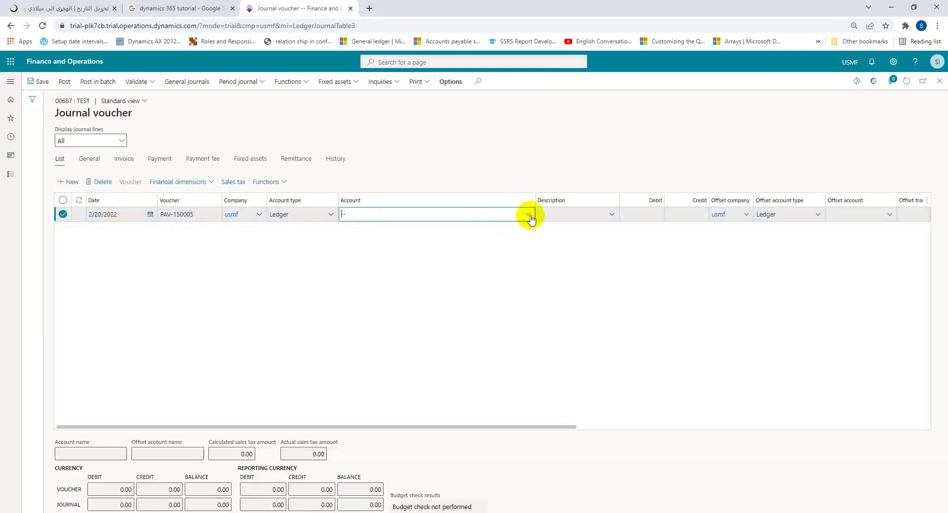
{"action": "left_click", "coordinate": [528, 215]}
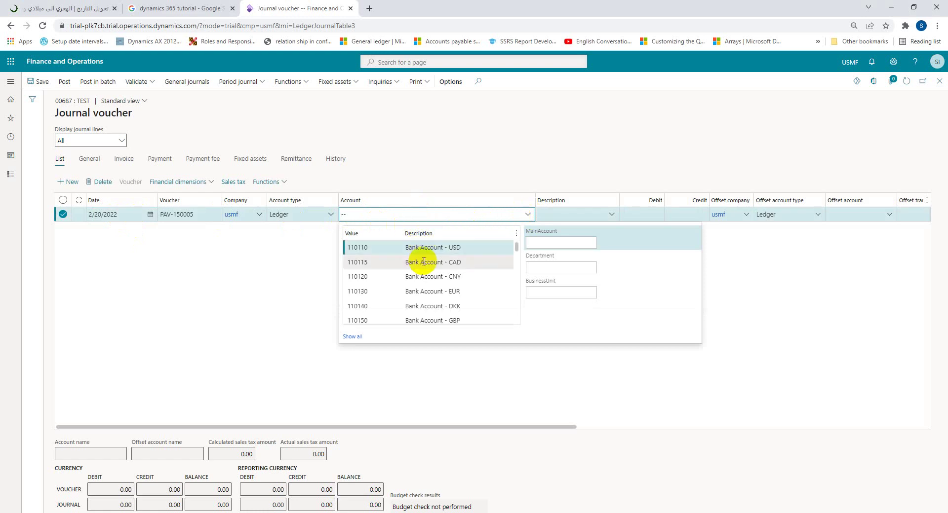
{"action": "scroll", "coordinate": [423, 261], "scroll_direction": "down", "scroll_amount": 5}
{"action": "left_click", "coordinate": [430, 293]}
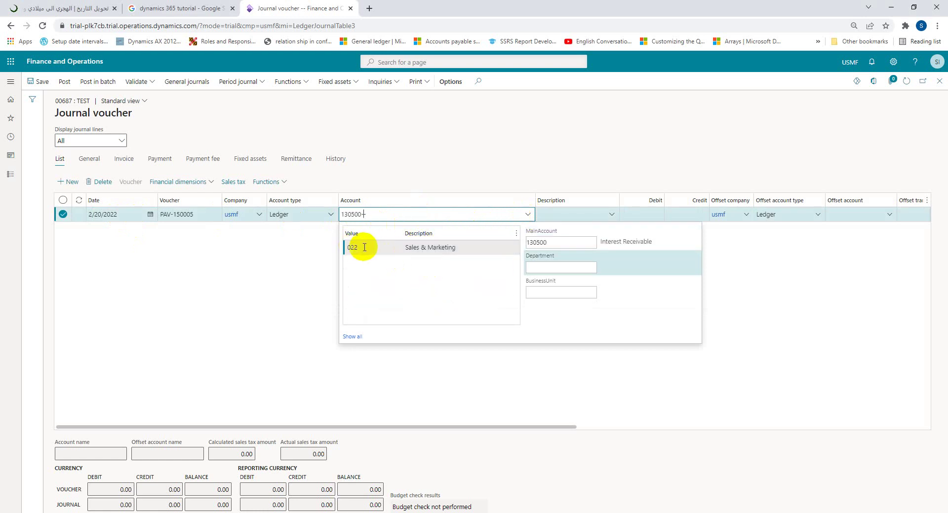
{"action": "left_click", "coordinate": [395, 249]}
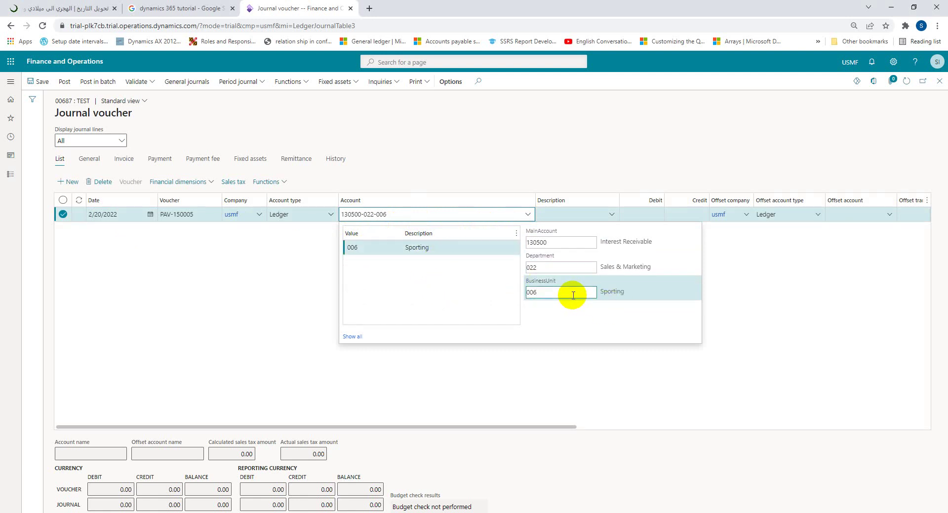
{"action": "left_click_drag", "start_coordinate": [572, 295], "coordinate": [504, 295]}
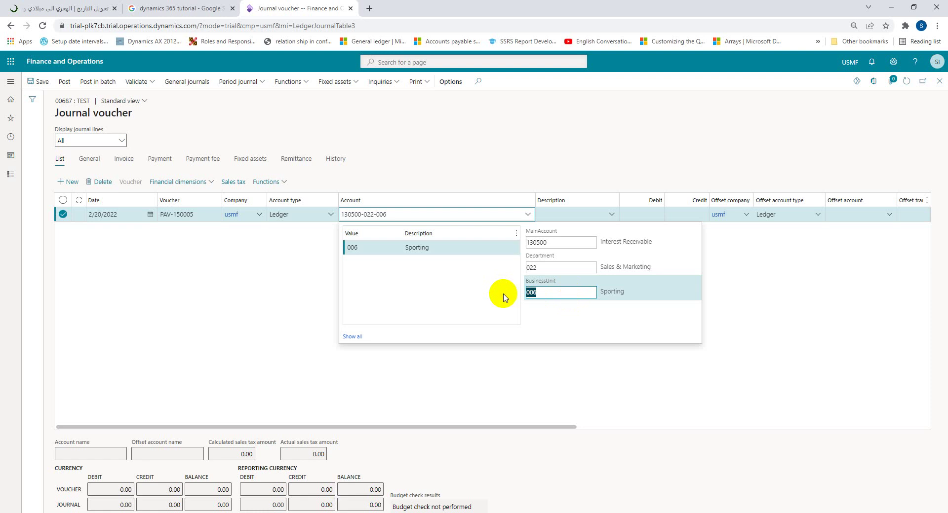
{"action": "key", "text": "BackSpace"}
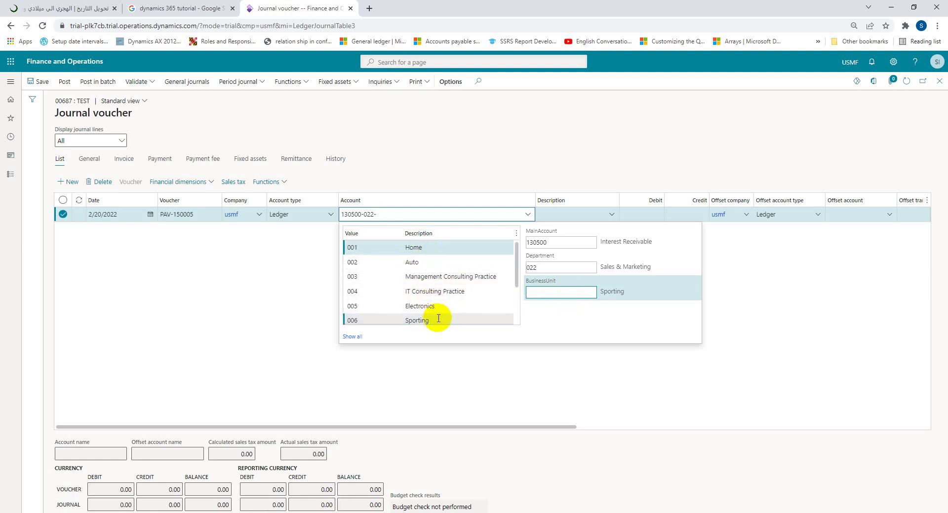
{"action": "left_click", "coordinate": [587, 215]}
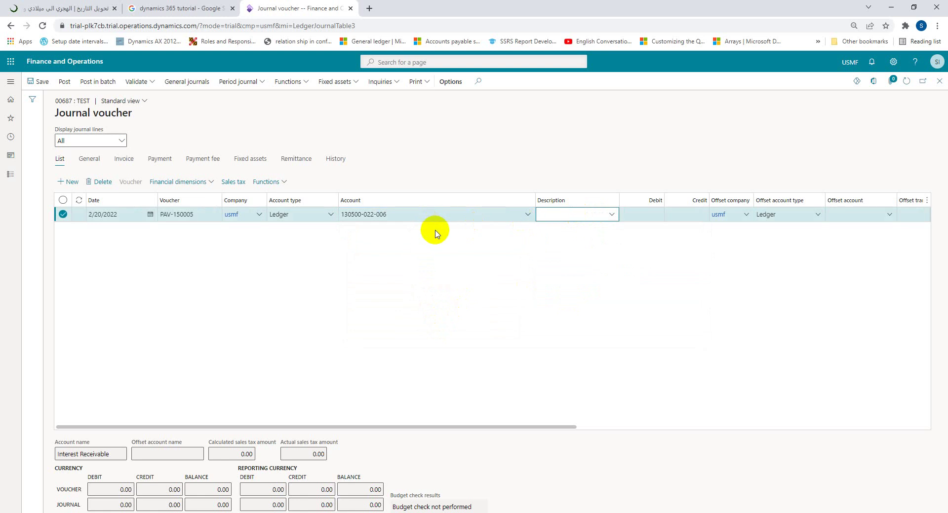
{"action": "left_click", "coordinate": [642, 215]}
{"action": "left_click", "coordinate": [694, 215]}
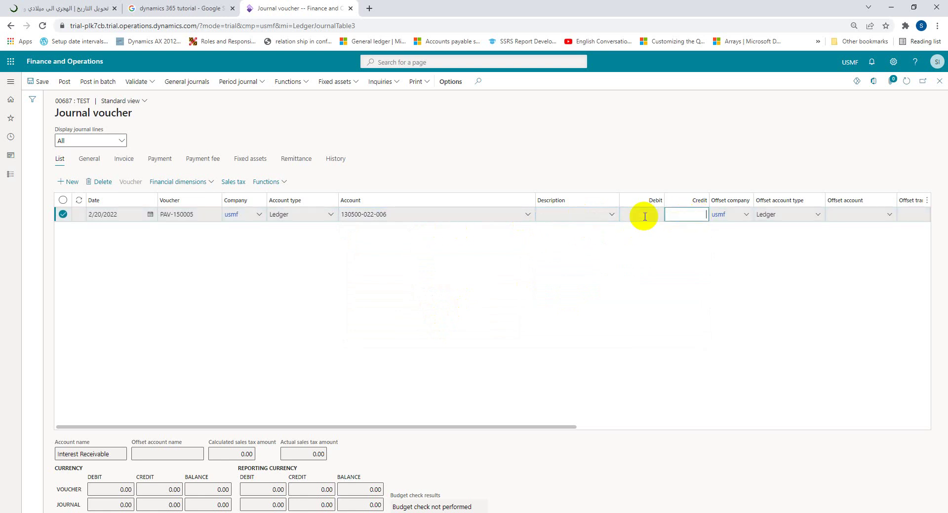
{"action": "left_click", "coordinate": [644, 215]}
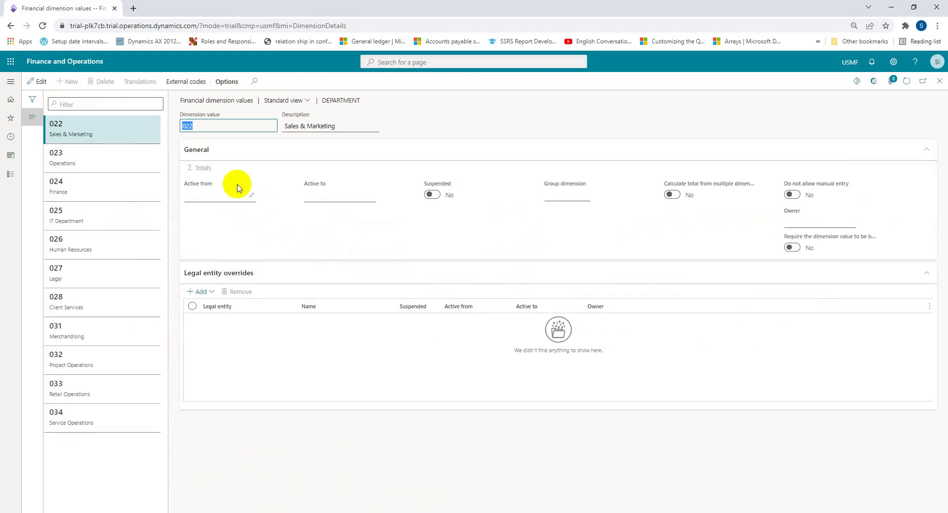
- Close the Department financial dimension values page and switch to the Youtube-Plan workbook in Excel
{"action": "left_click", "coordinate": [940, 81]}
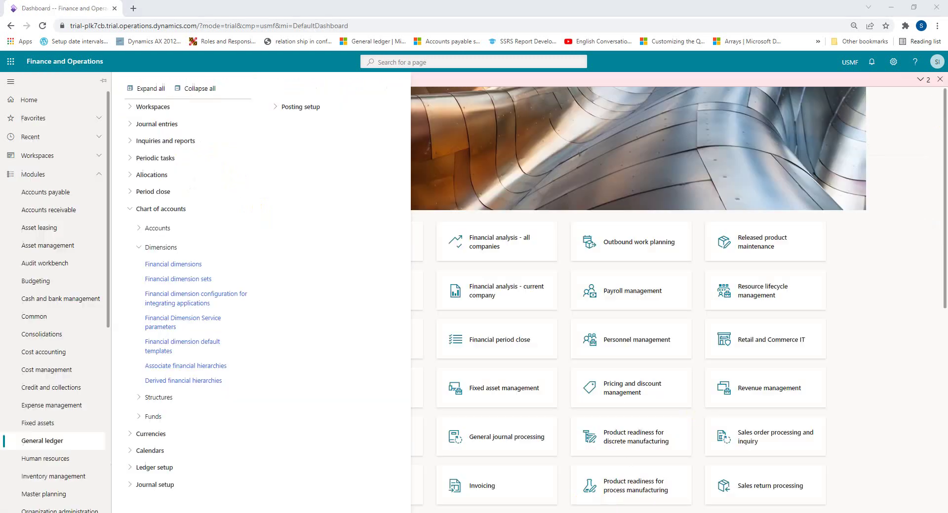
{"action": "mouse_move", "coordinate": [604, 509]}
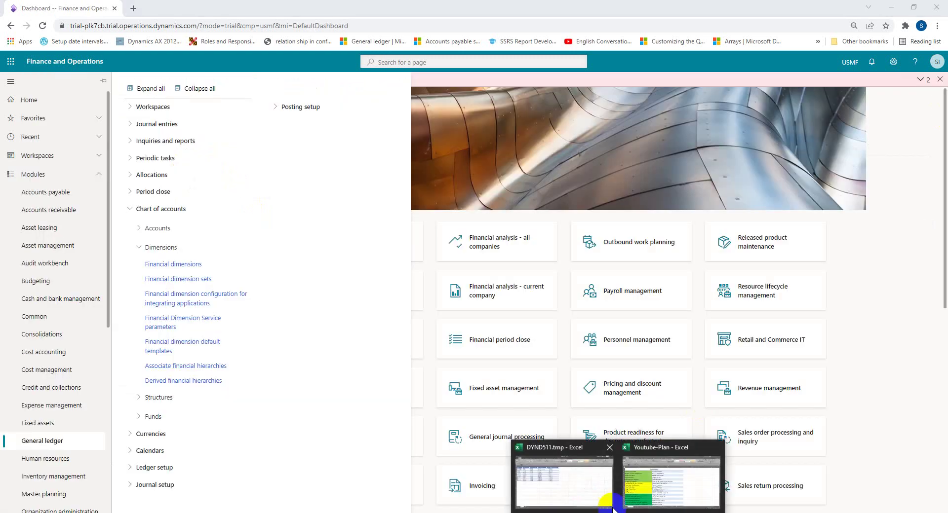
{"action": "left_click", "coordinate": [656, 474]}
{"action": "left_click", "coordinate": [168, 289]}
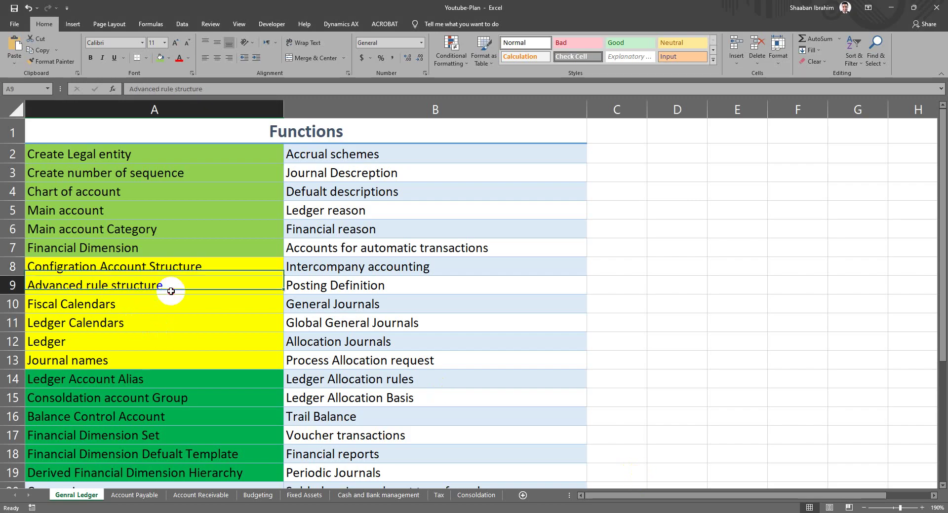
- Fill the Financial Dimension and Configration Account Structure cells A7:A8 with light green, and select the yellow topics in A9:A13
{"action": "left_click", "coordinate": [152, 254]}
{"action": "left_click", "coordinate": [164, 268]}
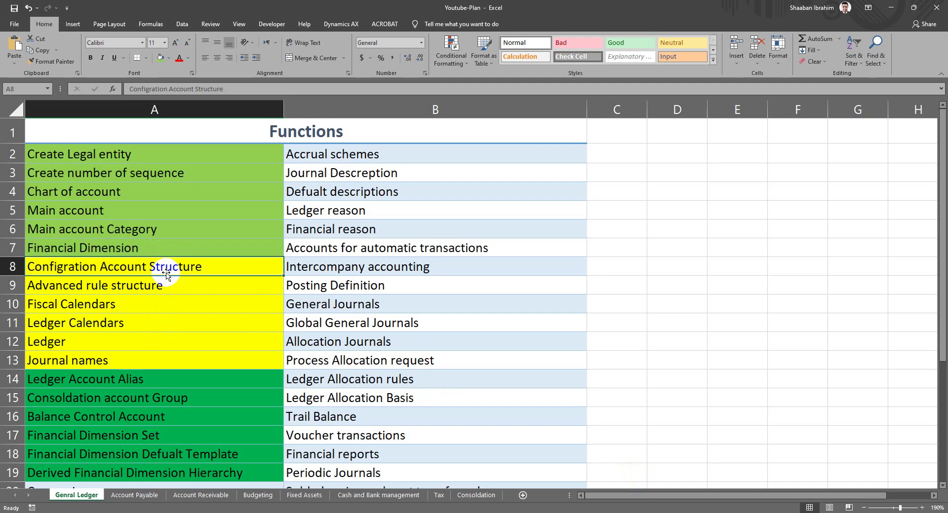
{"action": "left_click", "coordinate": [182, 284]}
{"action": "left_click_drag", "start_coordinate": [170, 250], "coordinate": [170, 271]}
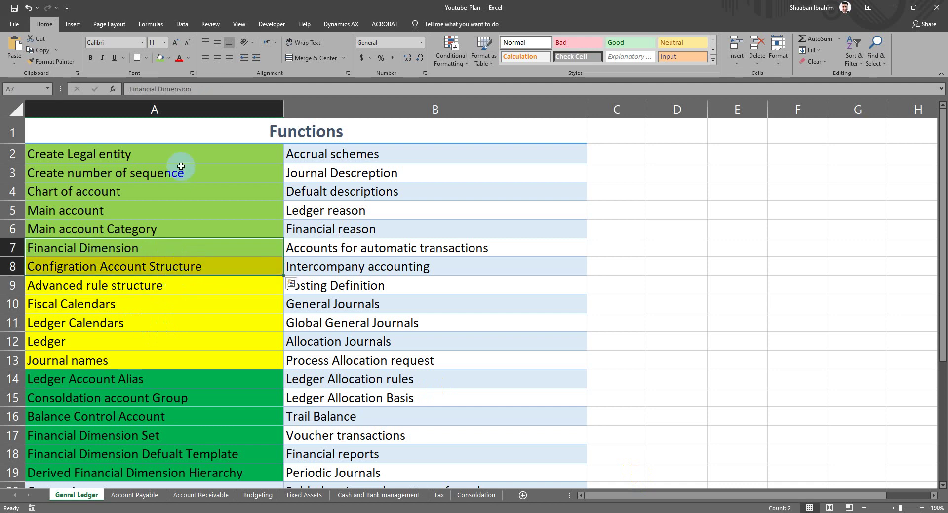
{"action": "left_click", "coordinate": [160, 58]}
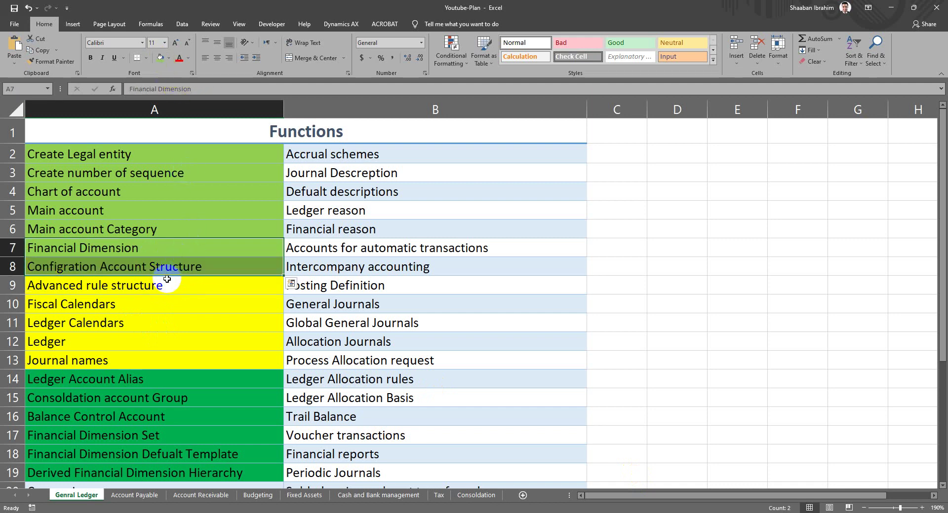
{"action": "left_click_drag", "start_coordinate": [165, 285], "coordinate": [163, 354]}
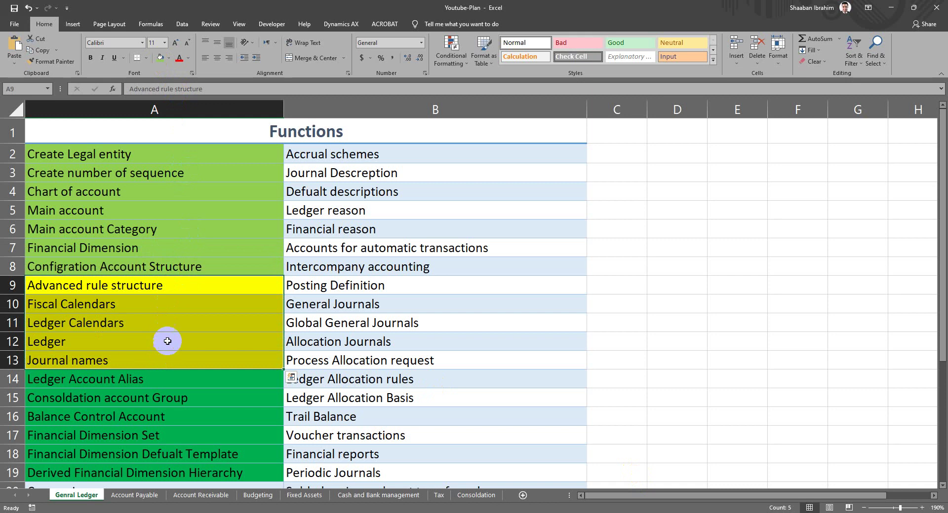